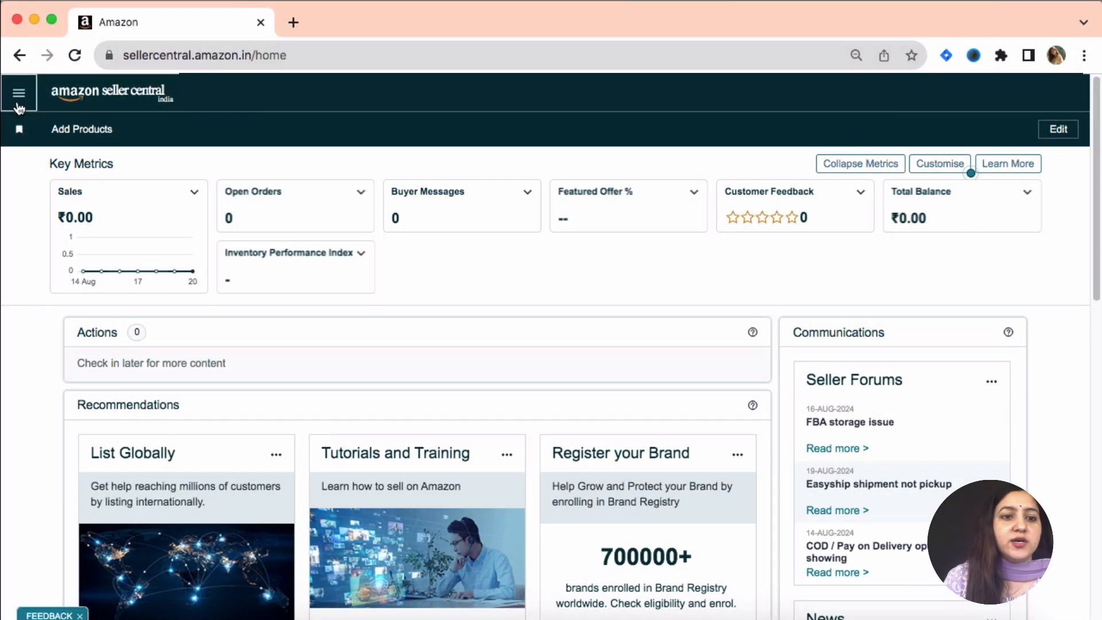
Step: Go to the full inventory list and start changing the search-suppressed listing to Fulfilled by Amazon
{"action": "left_click", "coordinate": [19, 108]}
{"action": "mouse_move", "coordinate": [113, 182]}
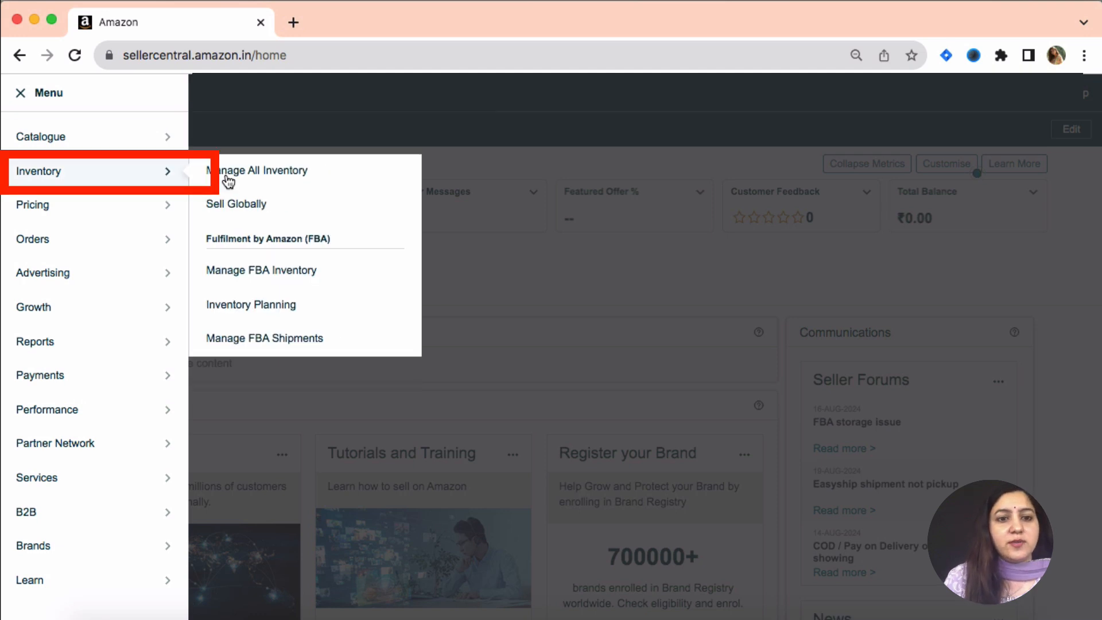
{"action": "left_click", "coordinate": [274, 181]}
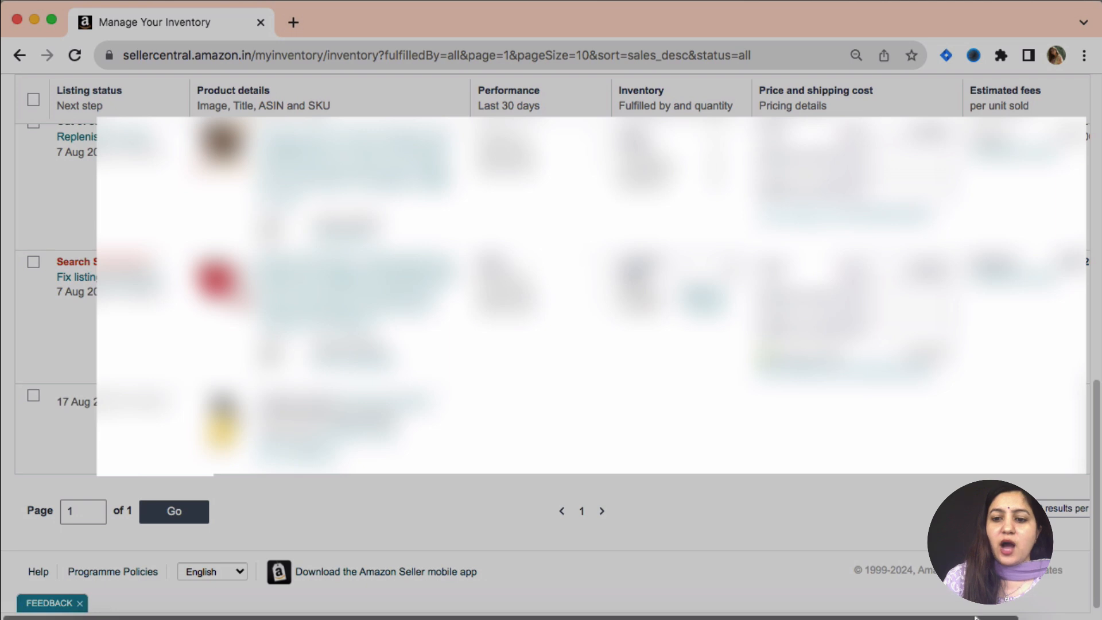
{"action": "left_click_drag", "start_coordinate": [975, 618], "coordinate": [1046, 618]}
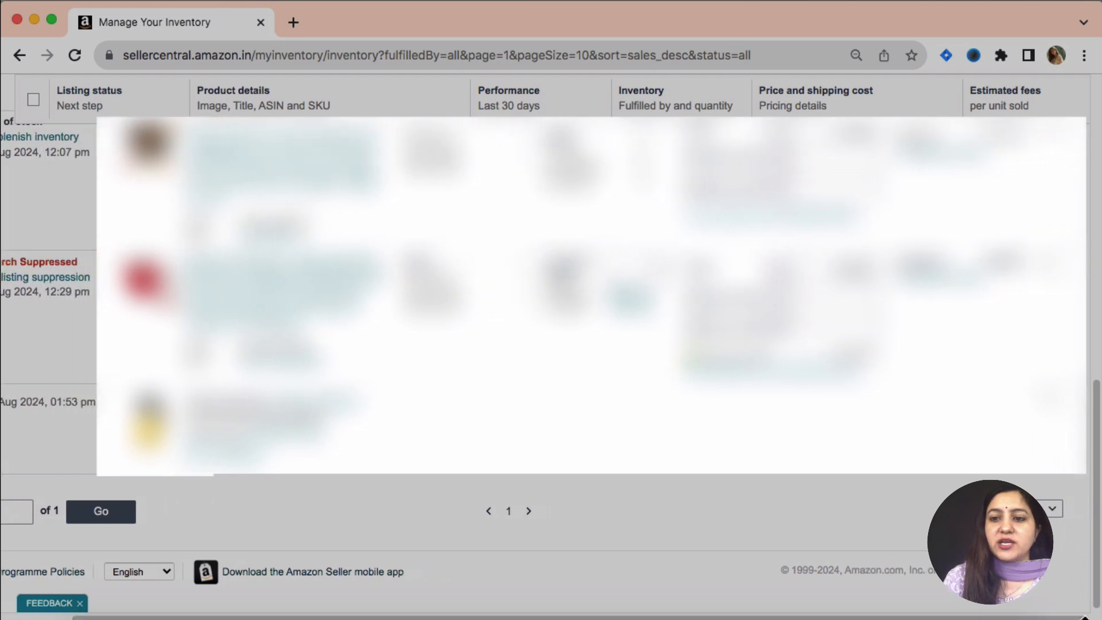
{"action": "left_click", "coordinate": [1052, 278]}
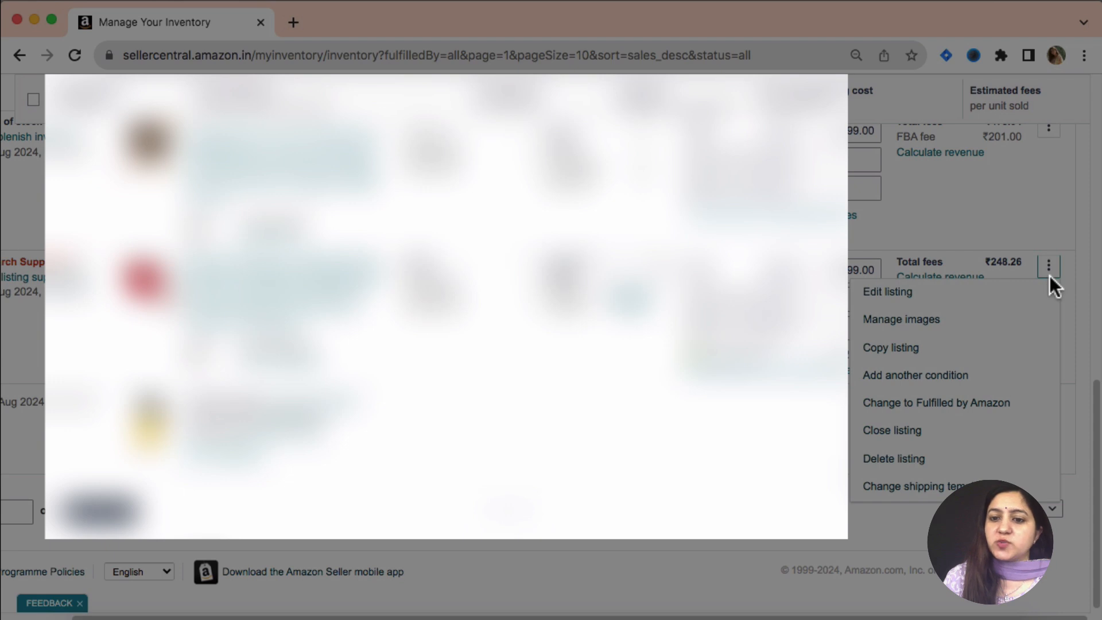
{"action": "left_click", "coordinate": [973, 405]}
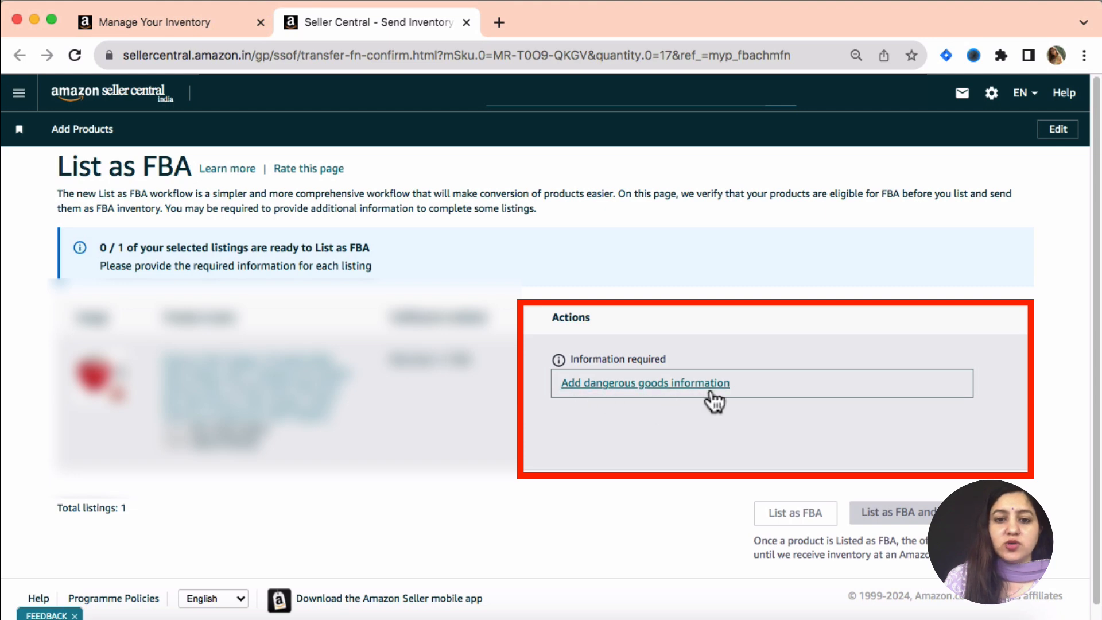
Step: Submit the dangerous goods information with No for battery and No for product regulation, and list the product as FBA and send it to Amazon
{"action": "left_click", "coordinate": [660, 391]}
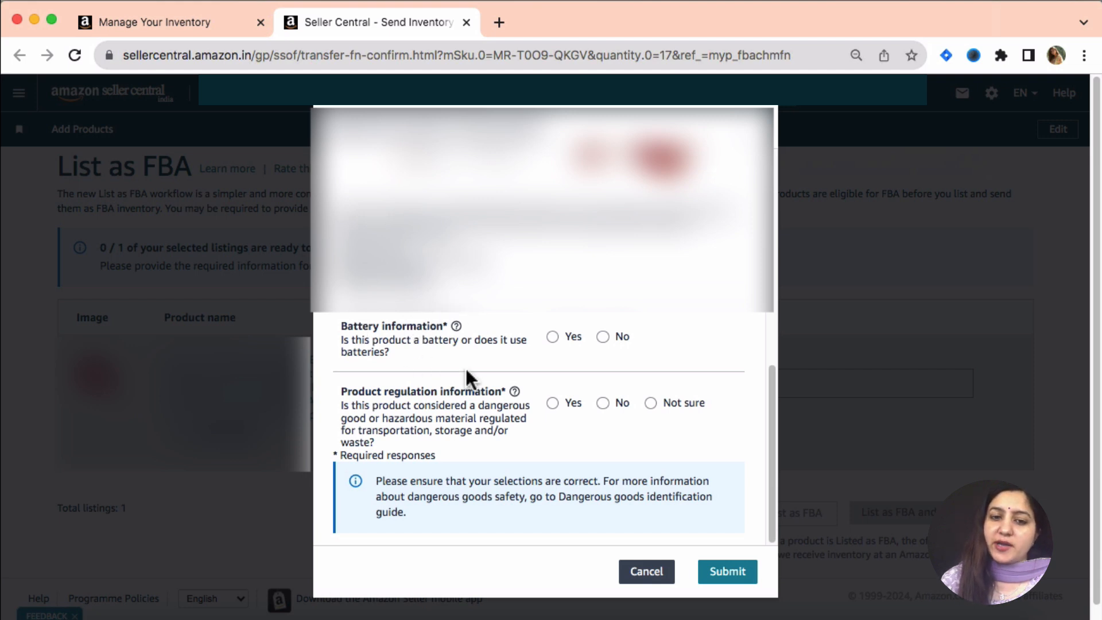
{"action": "left_click", "coordinate": [602, 338]}
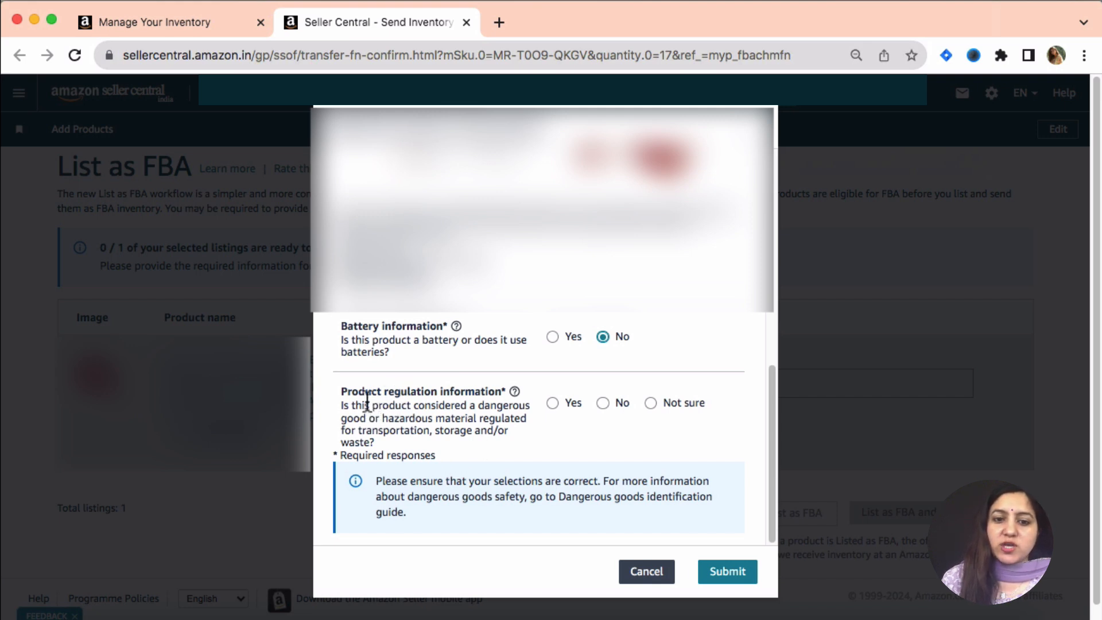
{"action": "left_click", "coordinate": [603, 404]}
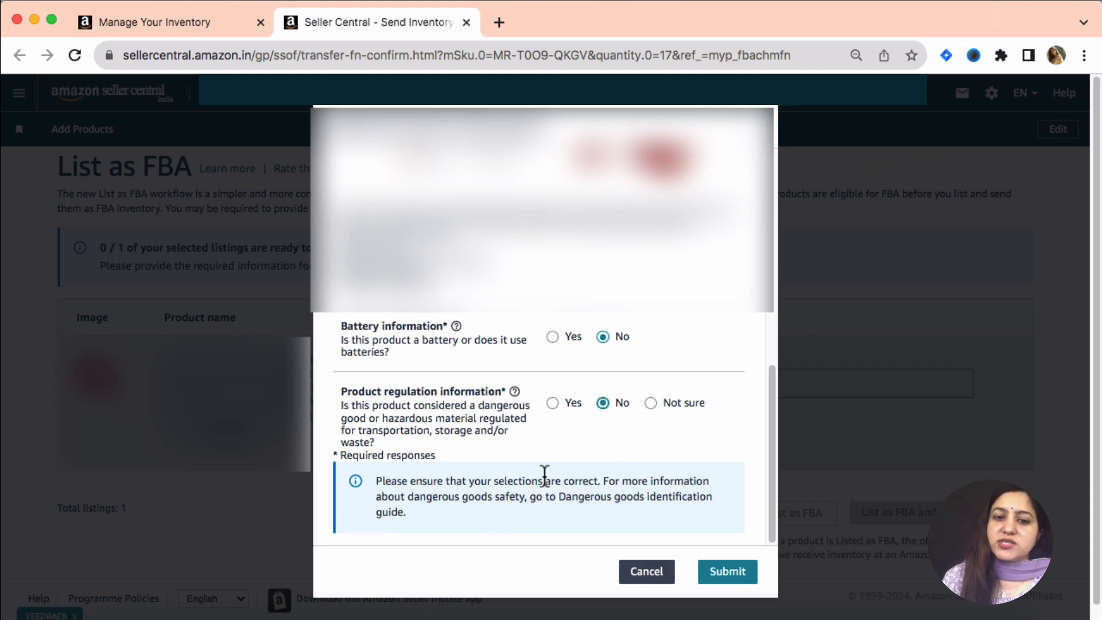
{"action": "left_click", "coordinate": [729, 574]}
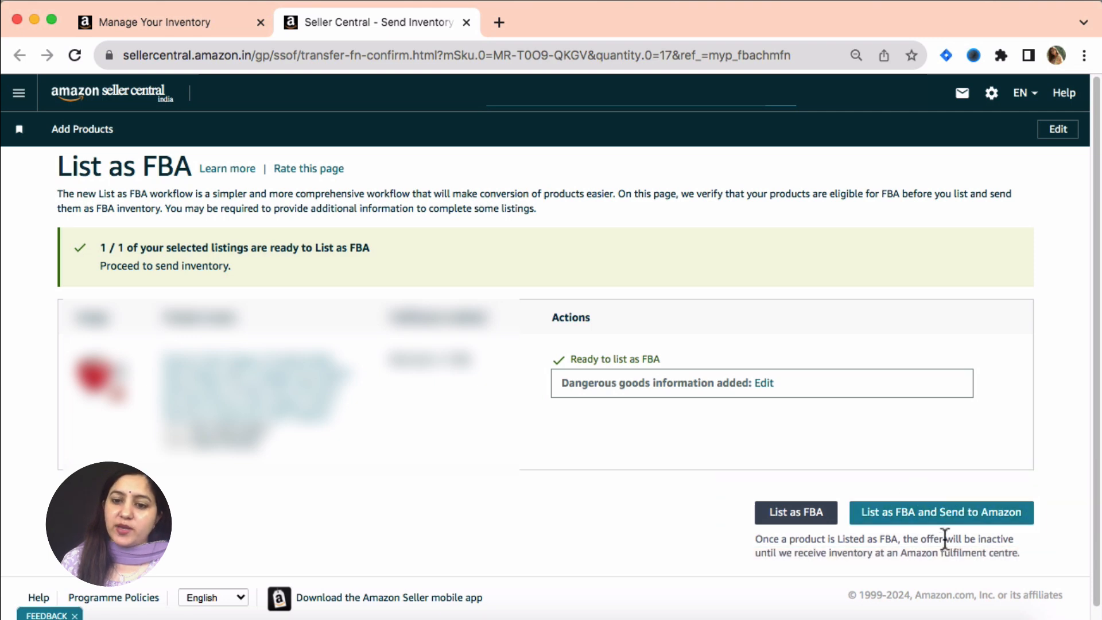
{"action": "left_click", "coordinate": [935, 516]}
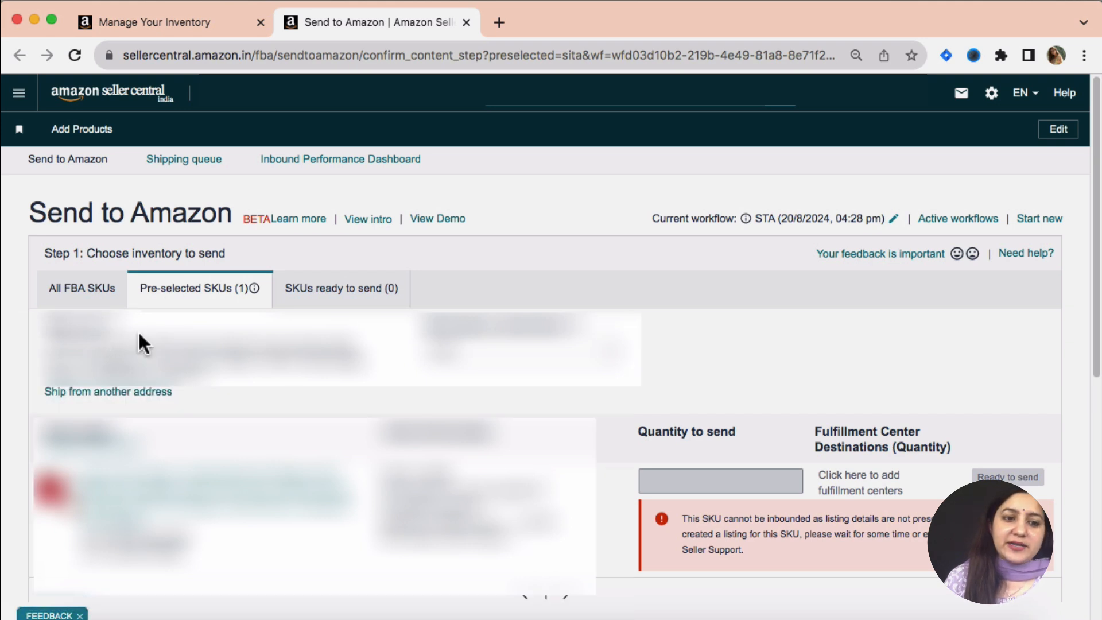
Step: Check the ship-from address choices without changing them, and show all FBA SKUs in the choose-inventory stage
{"action": "left_click", "coordinate": [109, 396]}
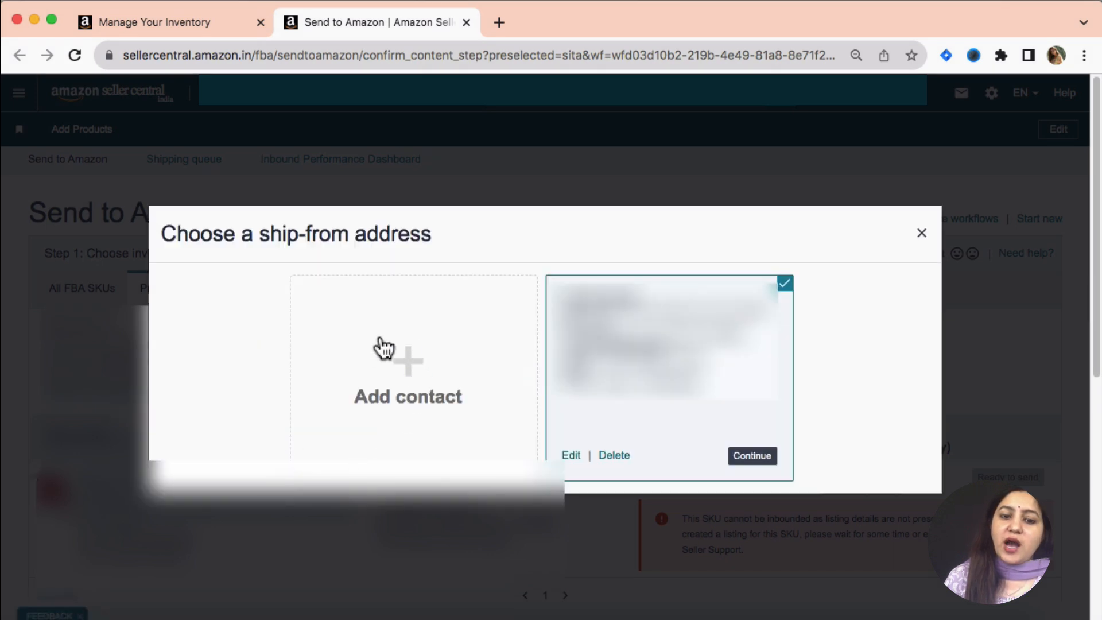
{"action": "left_click", "coordinate": [922, 233]}
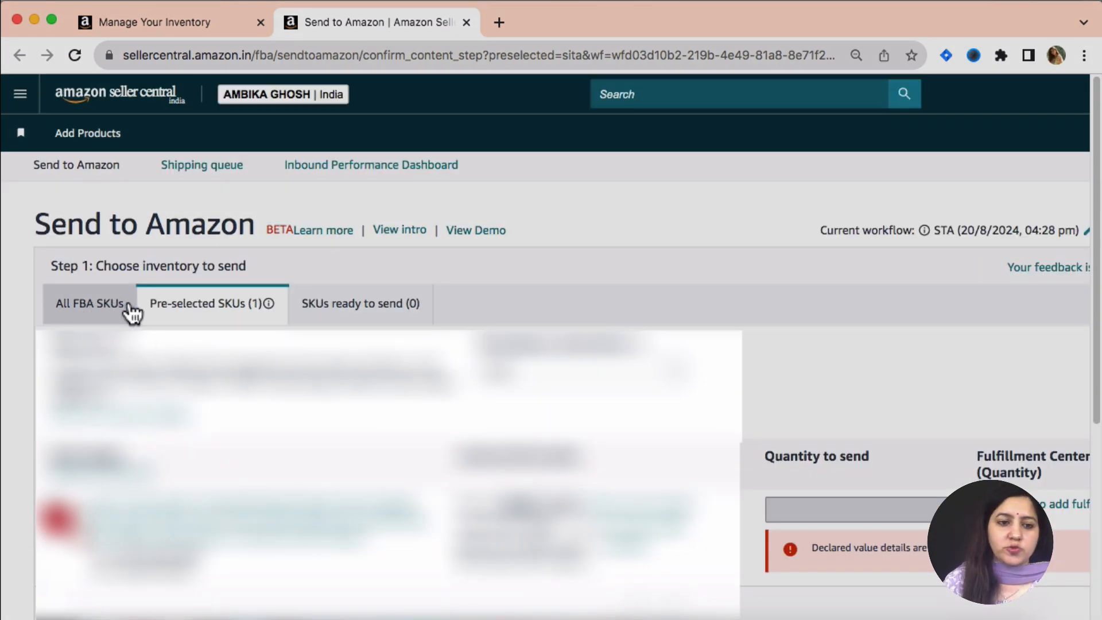
{"action": "left_click", "coordinate": [73, 317]}
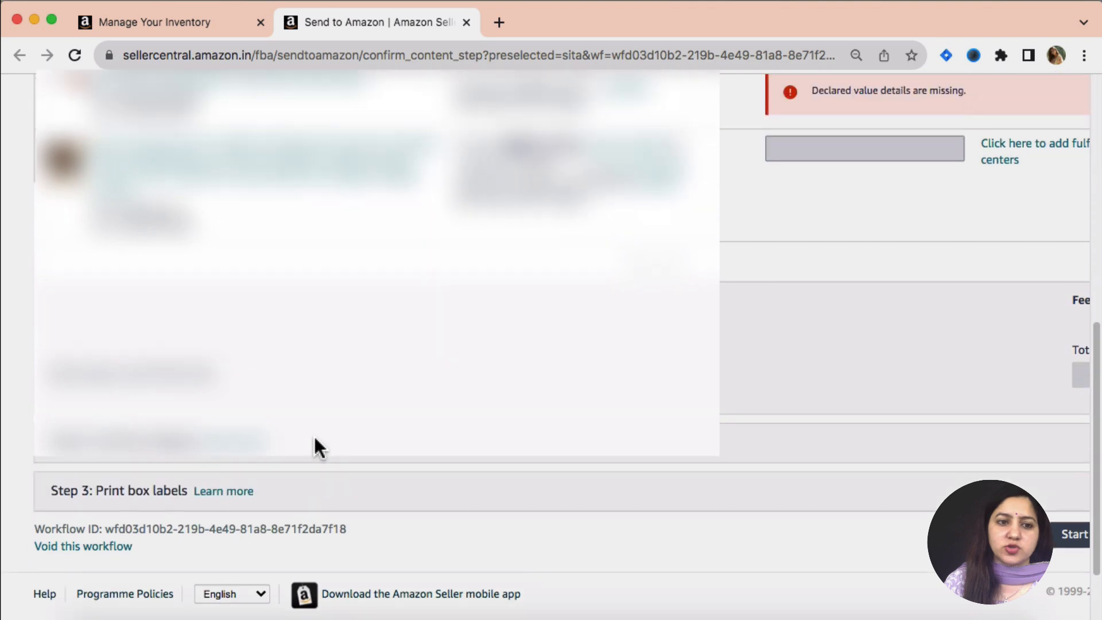
{"action": "scroll", "coordinate": [313, 434], "scroll_direction": "up", "scroll_amount": 4}
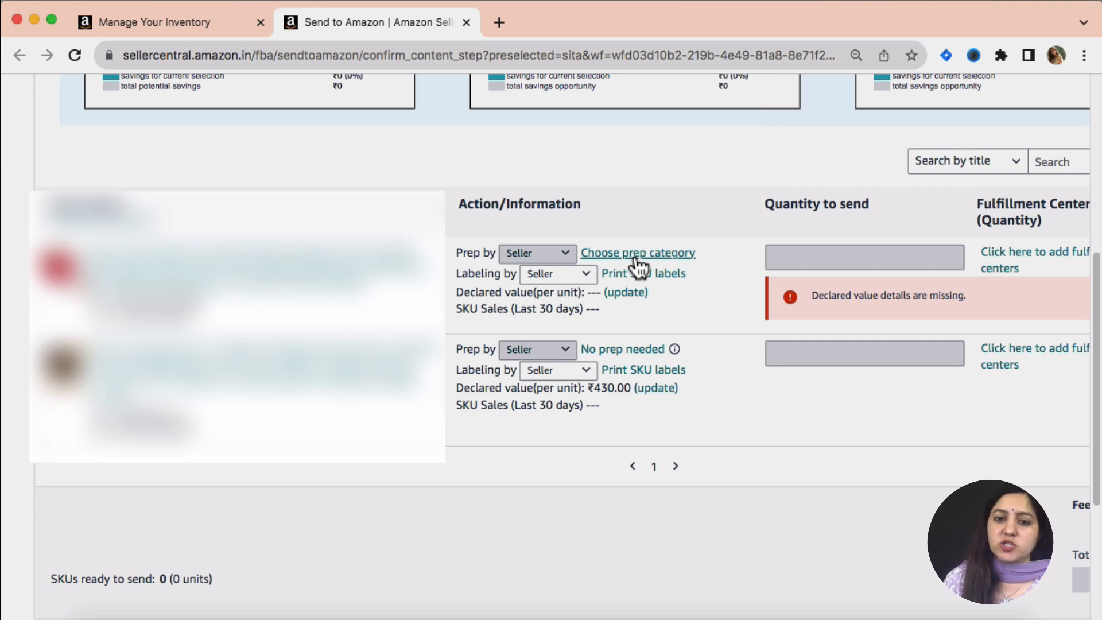
Step: Set the first SKU's prep category to No prep needed and save it
{"action": "left_click", "coordinate": [637, 254]}
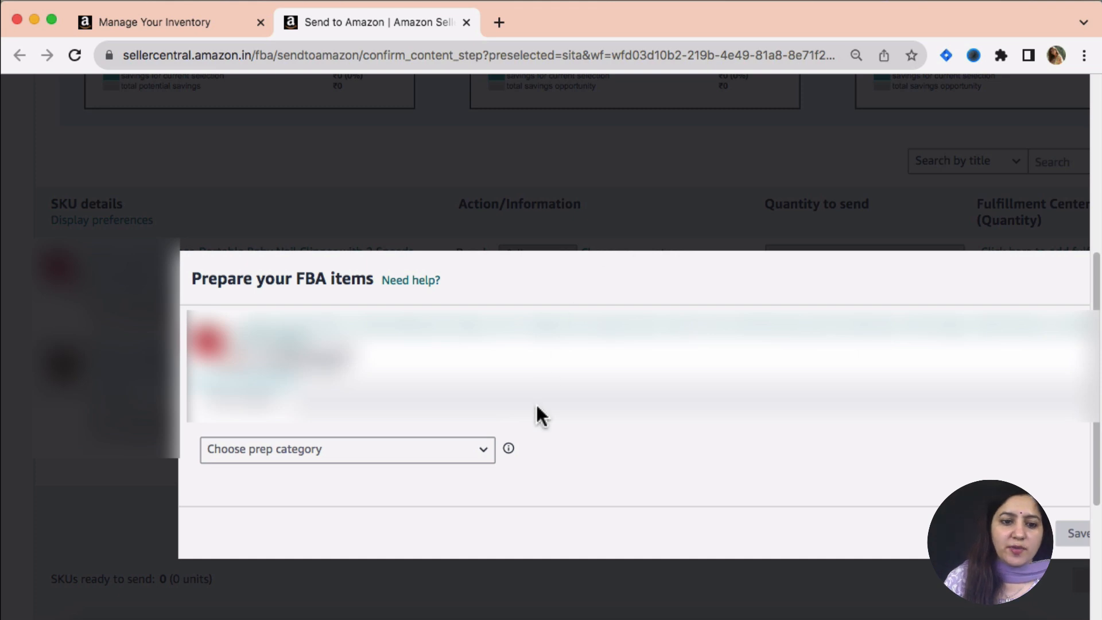
{"action": "left_click", "coordinate": [425, 458]}
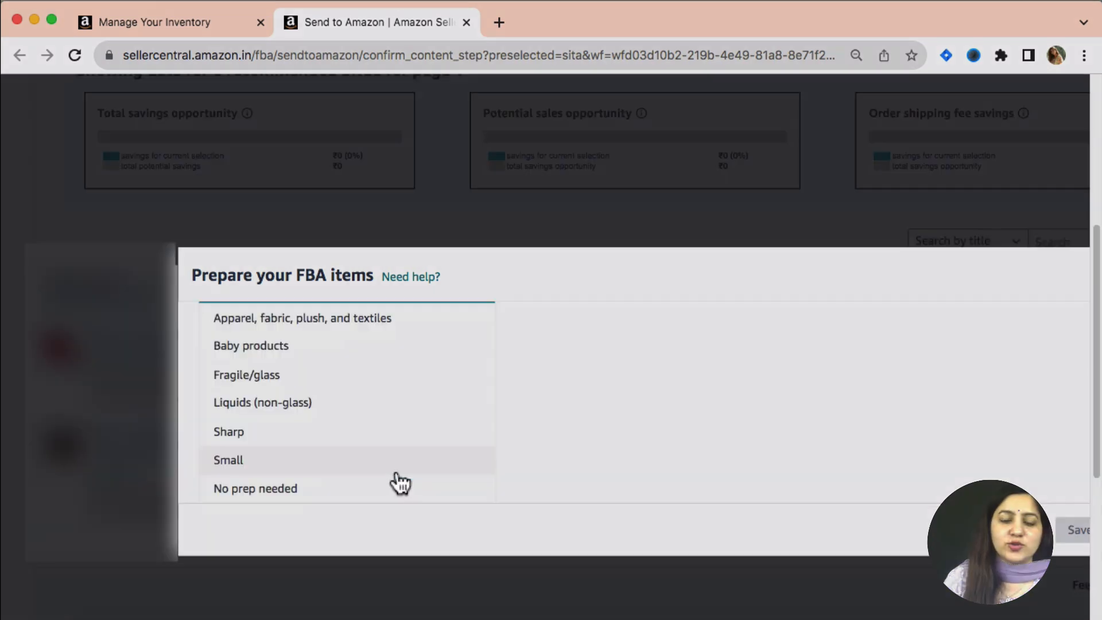
{"action": "left_click", "coordinate": [290, 497]}
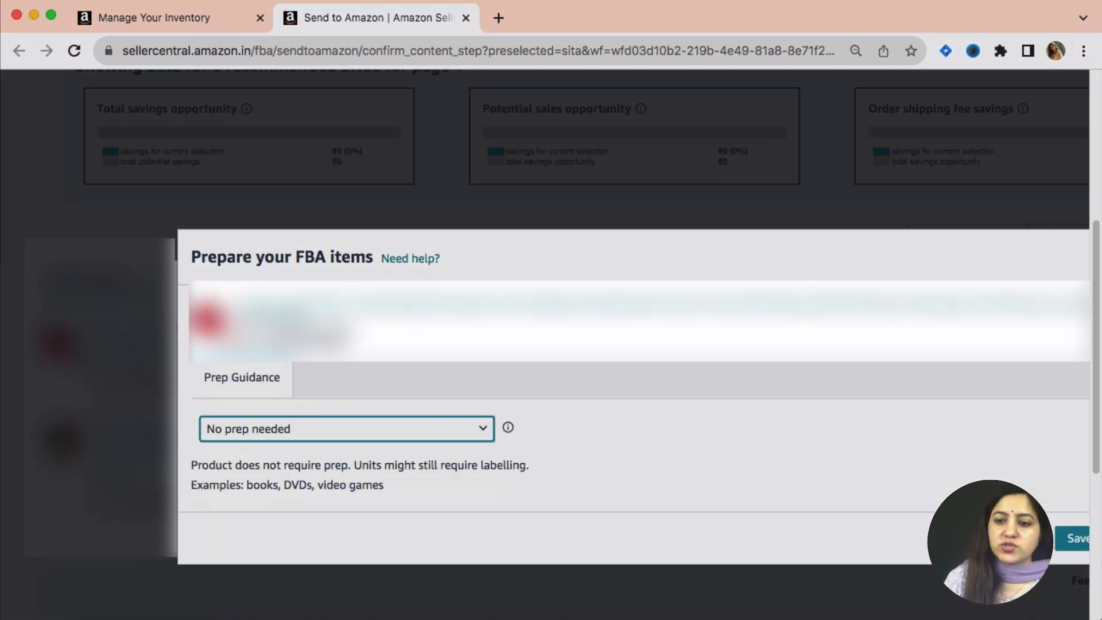
{"action": "left_click", "coordinate": [1070, 538]}
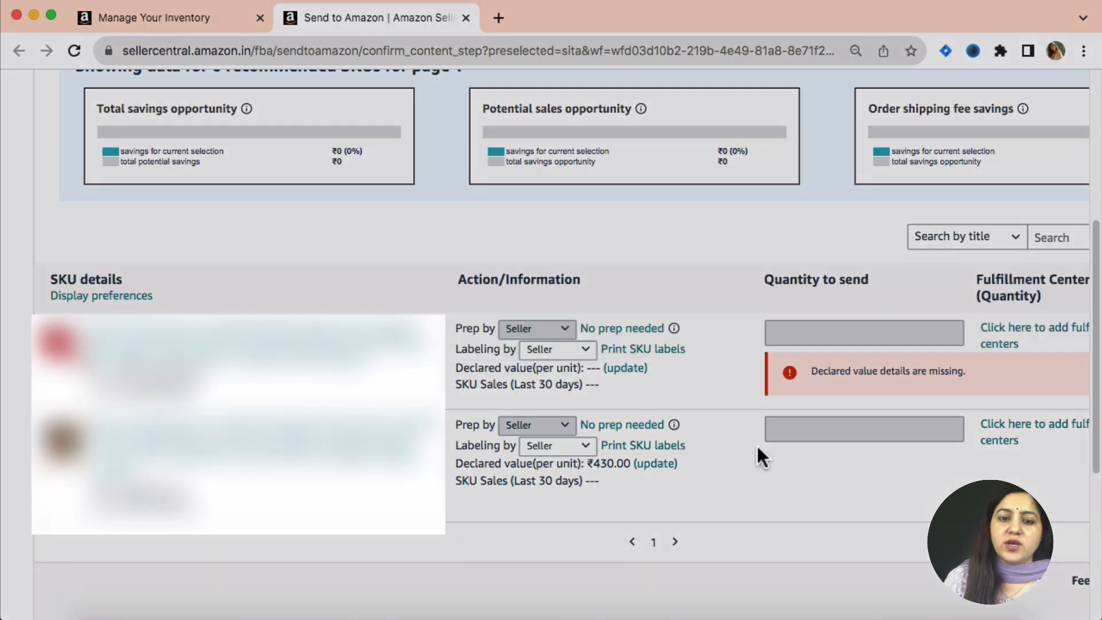
Step: Print 17 SKU labels for the first SKU in the 27-up 63.5 mm x 29.6 mm A4 format, and close the label dialog
{"action": "left_click", "coordinate": [631, 351]}
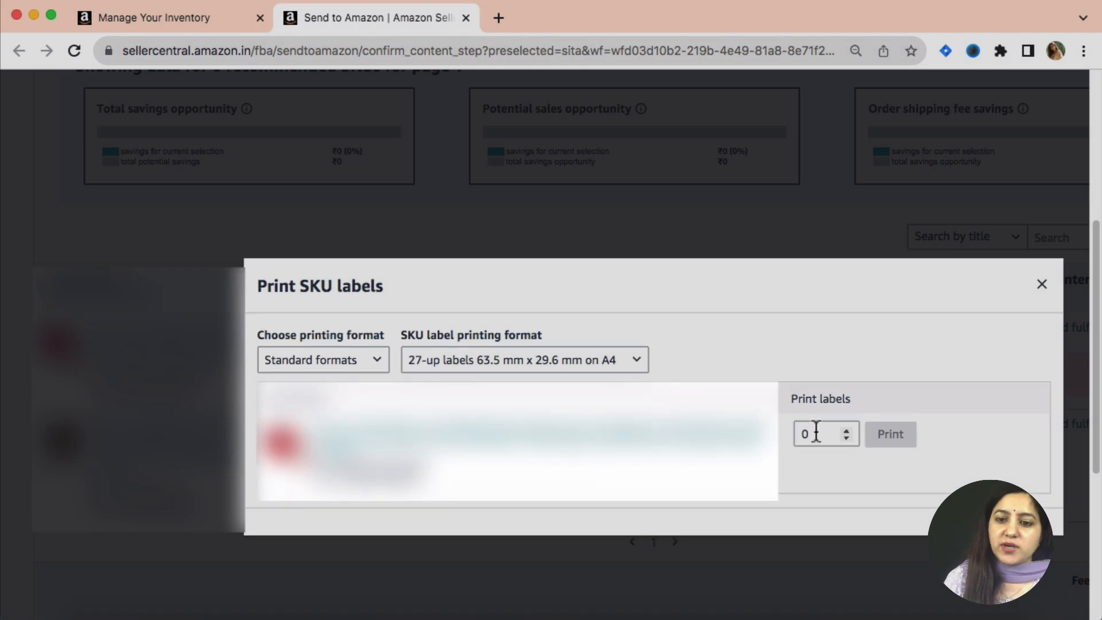
{"action": "double_click", "coordinate": [801, 434]}
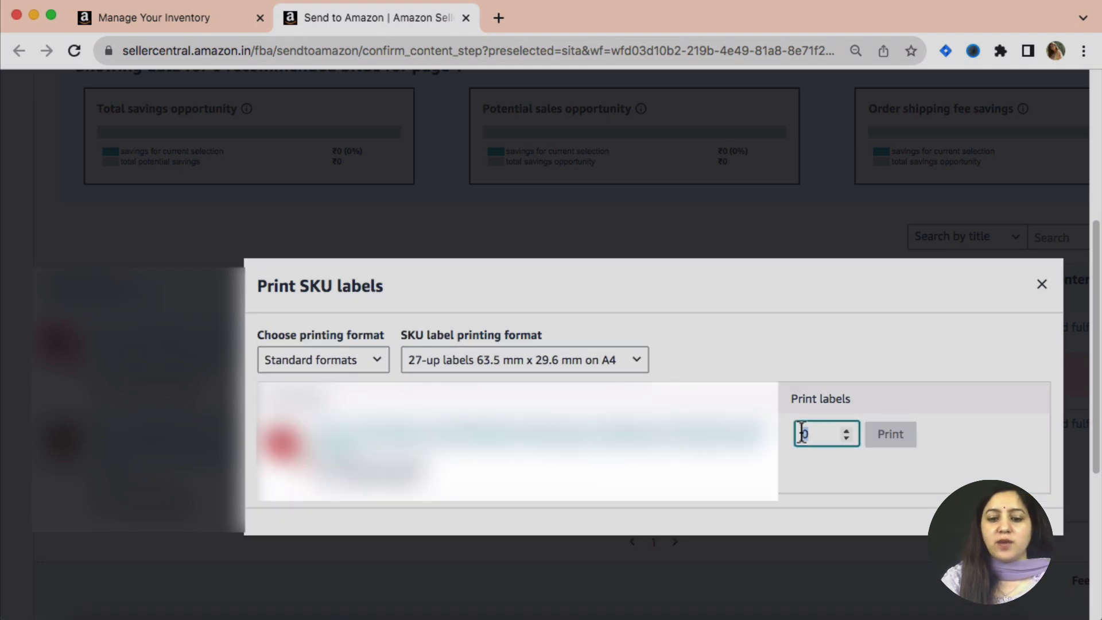
{"action": "type", "text": "17"}
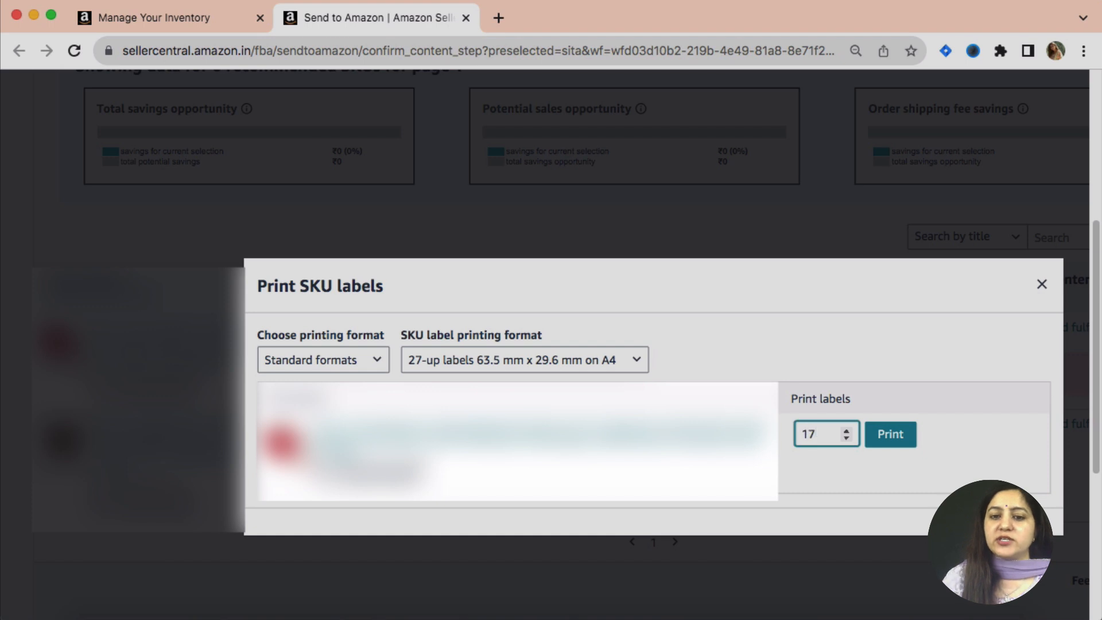
{"action": "left_click", "coordinate": [891, 439]}
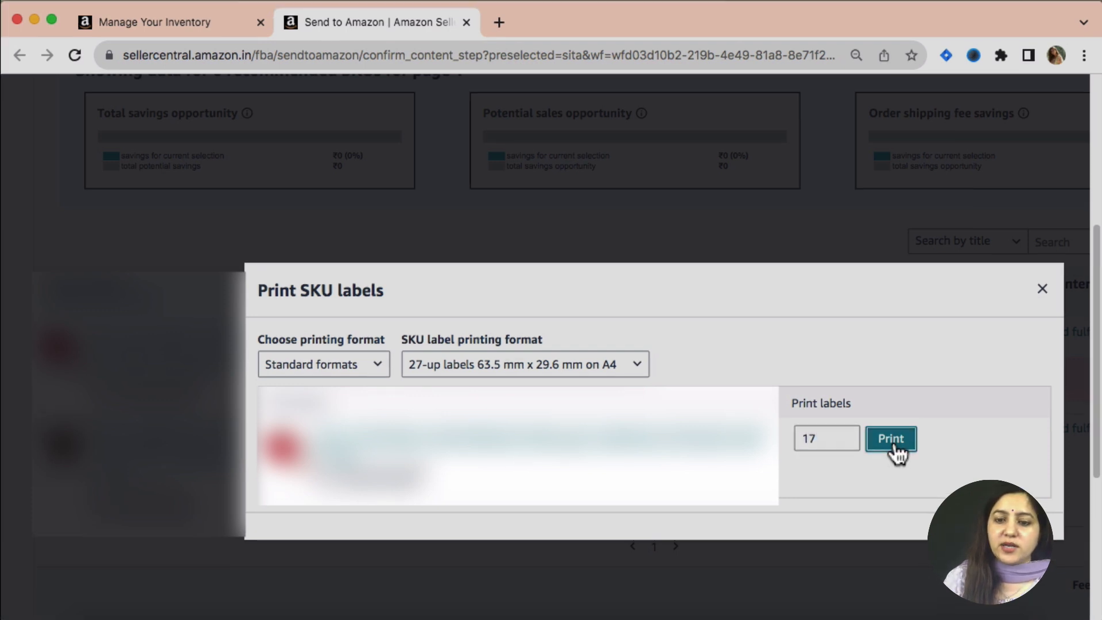
{"action": "mouse_move", "coordinate": [937, 115]}
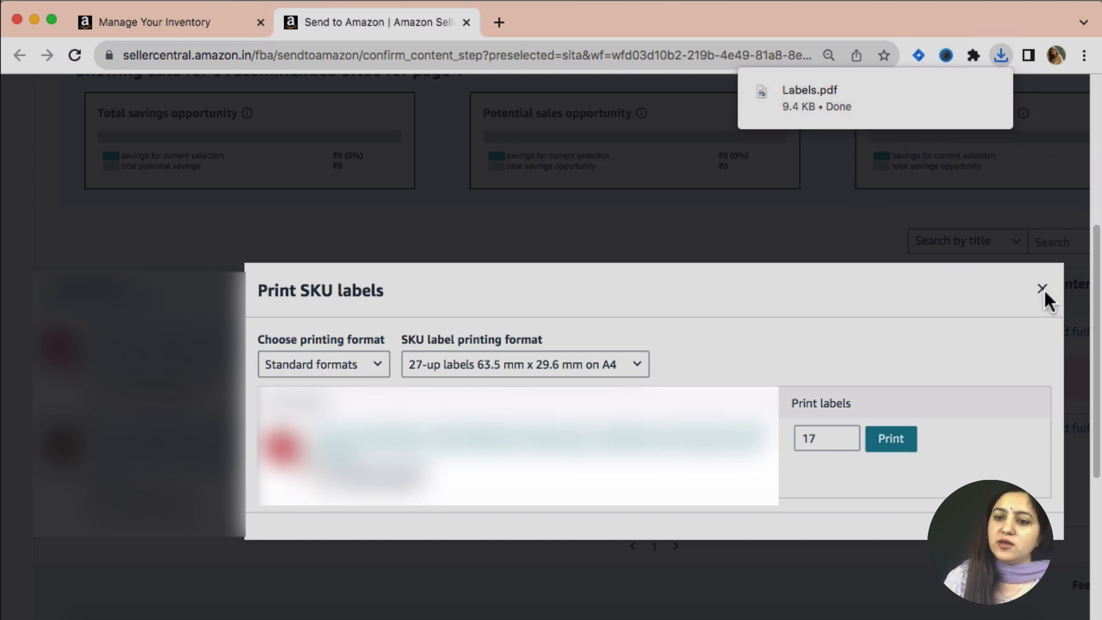
{"action": "left_click", "coordinate": [846, 246]}
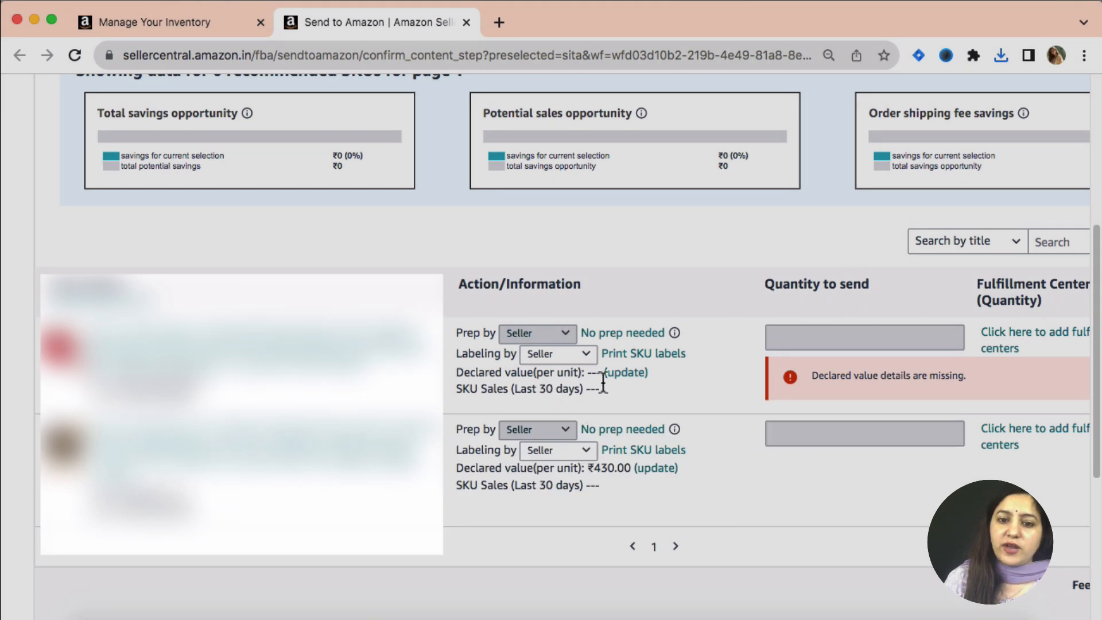
Step: Consult DimensionsFile.txt in TextEdit for the HSN, and set the first SKU's HSN/SAC code to 392419 and GST tax rate to 18%
{"action": "left_click", "coordinate": [623, 372]}
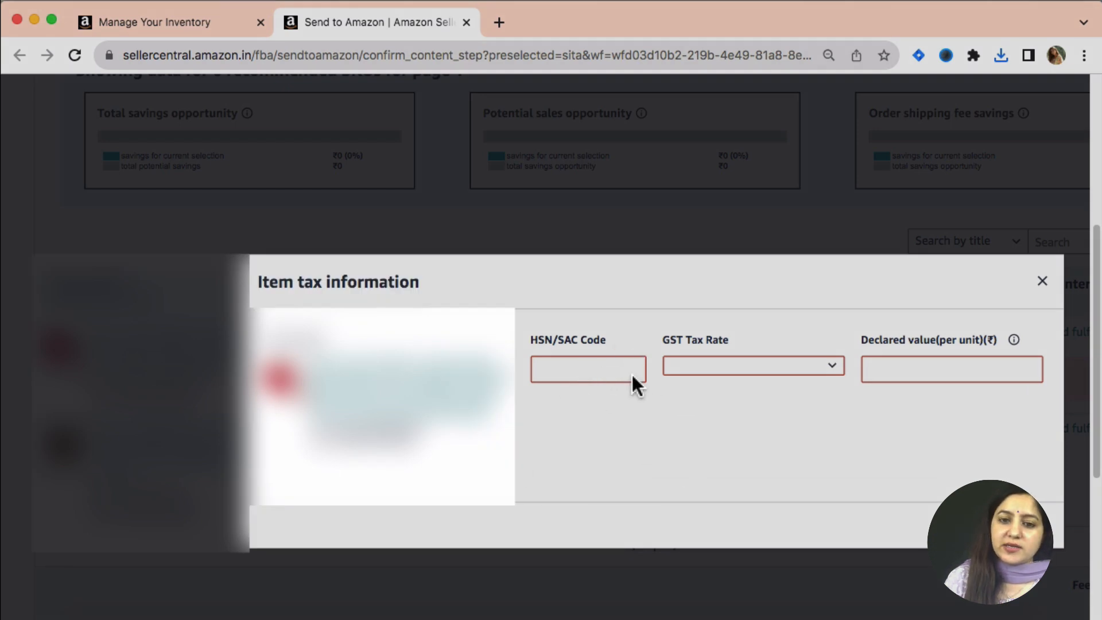
{"action": "left_click", "coordinate": [839, 609]}
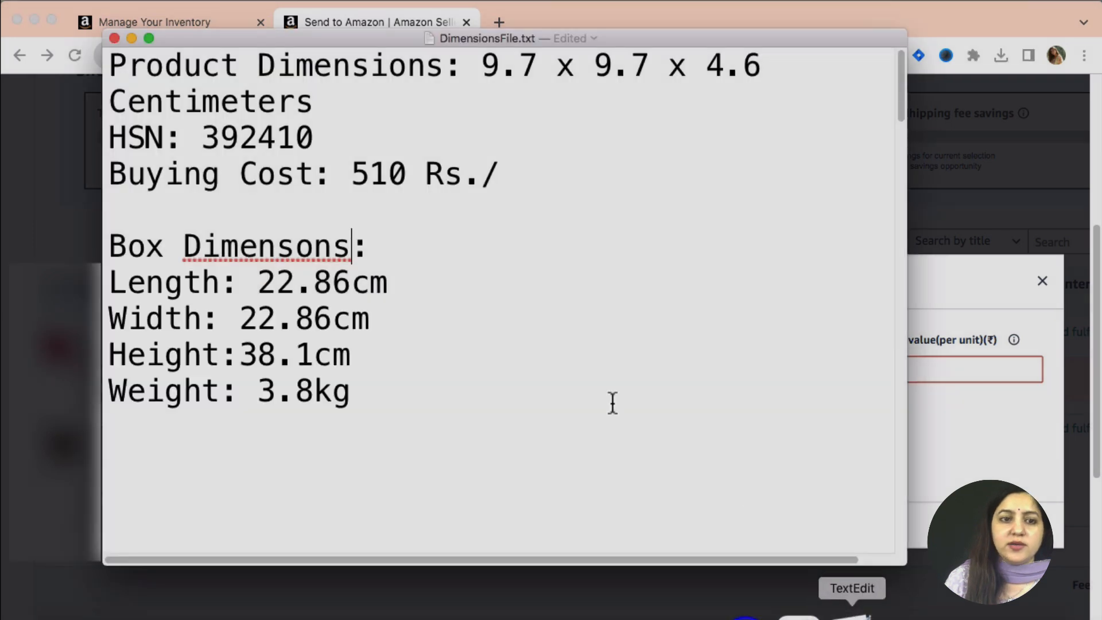
{"action": "key", "text": "super+Tab"}
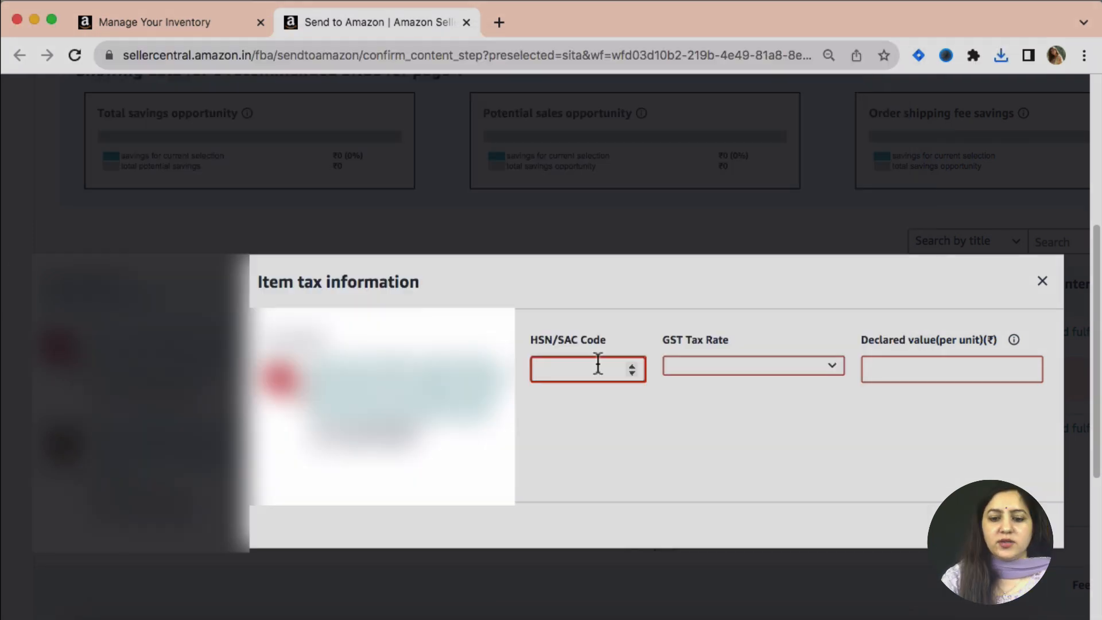
{"action": "left_click", "coordinate": [597, 364]}
{"action": "type", "text": "392419"}
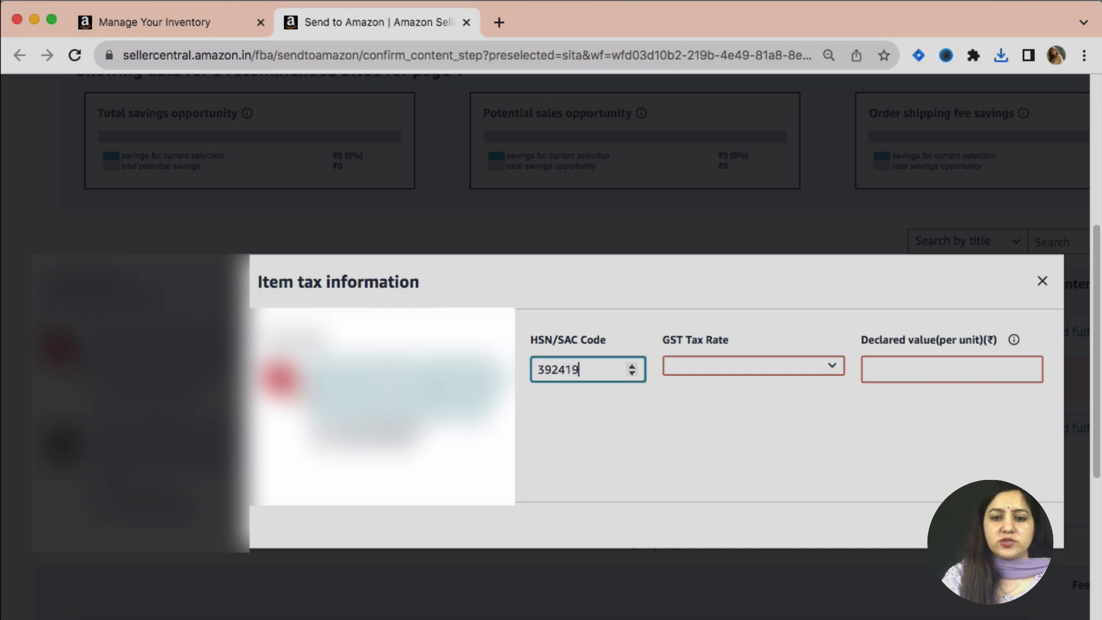
{"action": "left_click", "coordinate": [732, 371]}
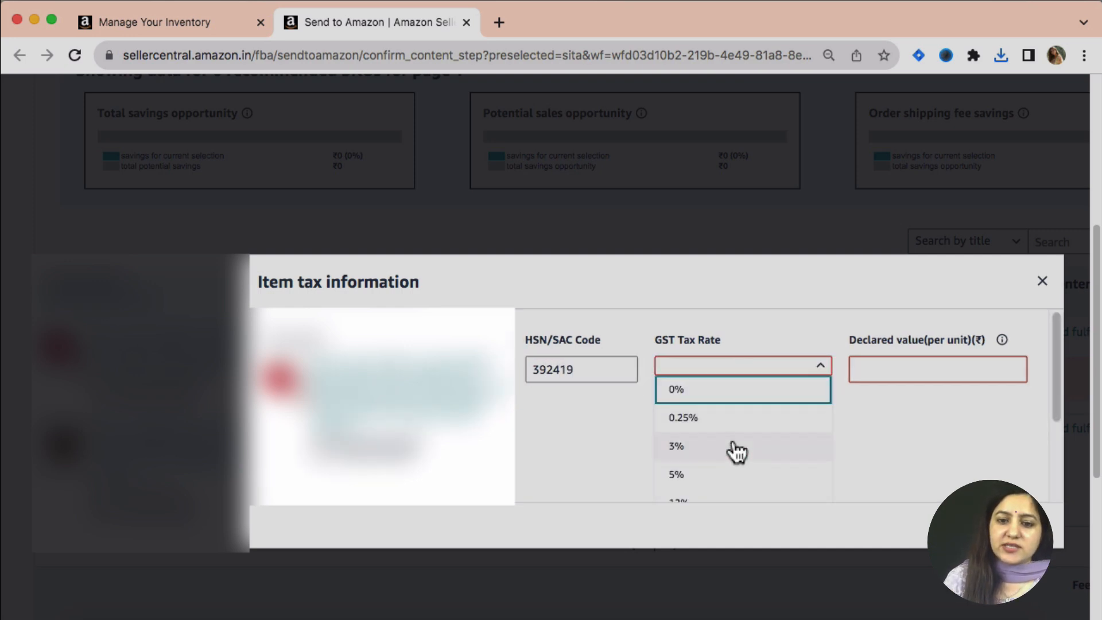
{"action": "scroll", "coordinate": [736, 449], "scroll_direction": "down", "scroll_amount": 3}
{"action": "left_click", "coordinate": [724, 405]}
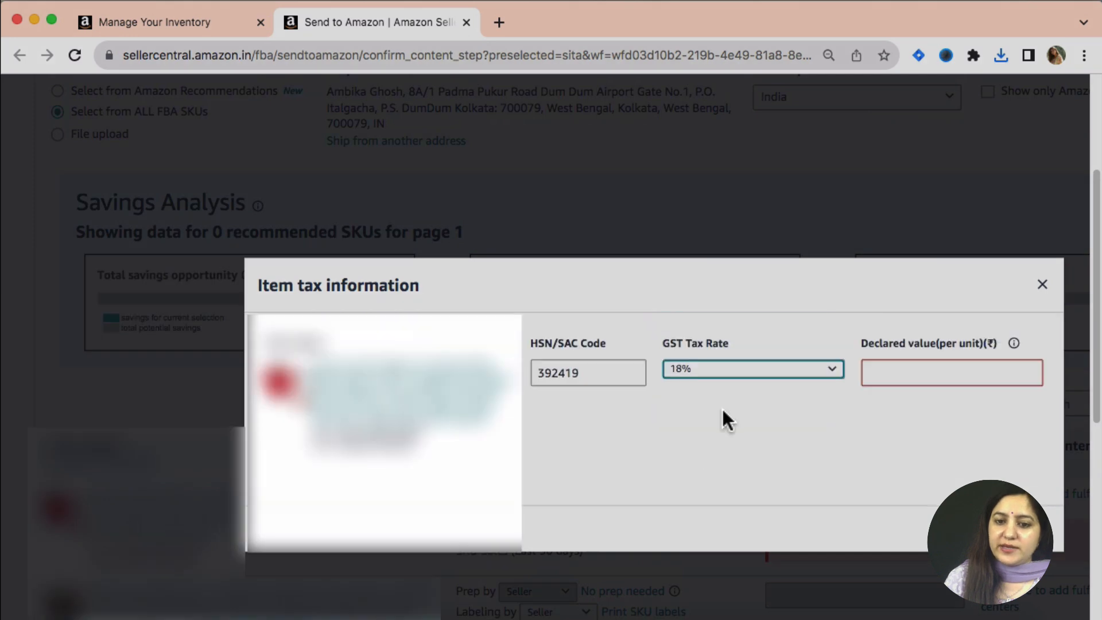
Step: Check the buying cost in DimensionsFile.txt in TextEdit, enter 510 as the declared value per unit, and save the item tax information
{"action": "left_click", "coordinate": [886, 375]}
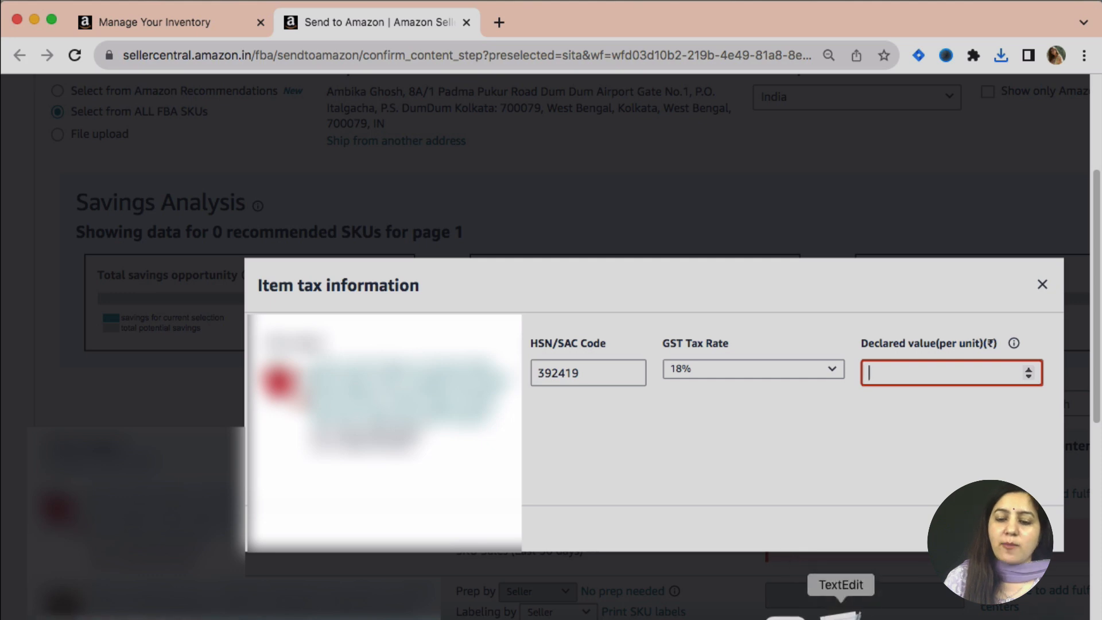
{"action": "left_click", "coordinate": [840, 609]}
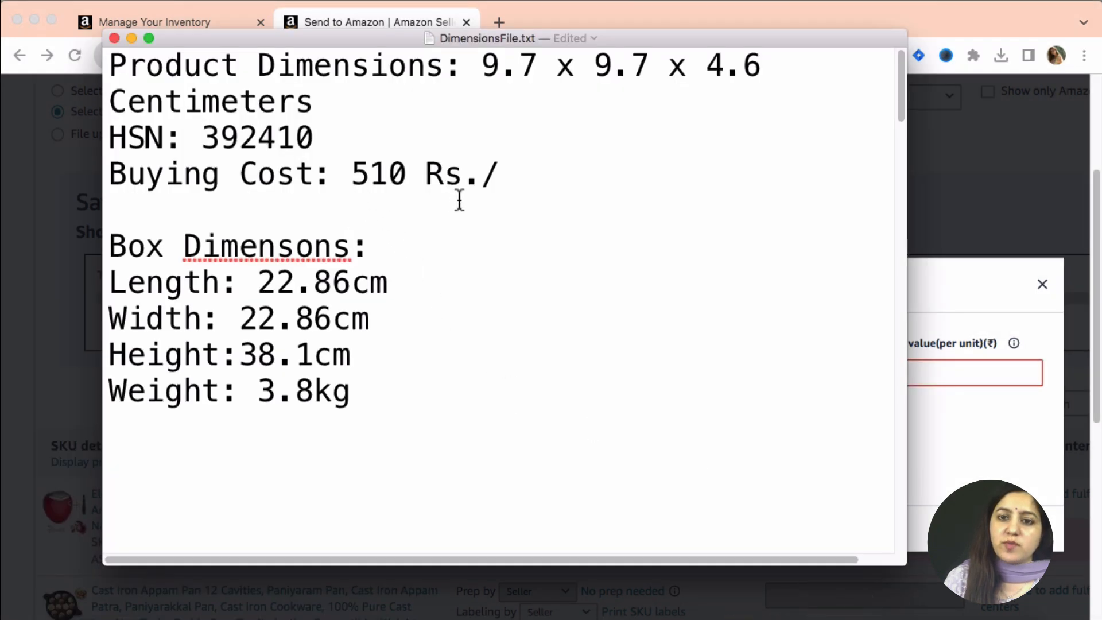
{"action": "left_click", "coordinate": [956, 284]}
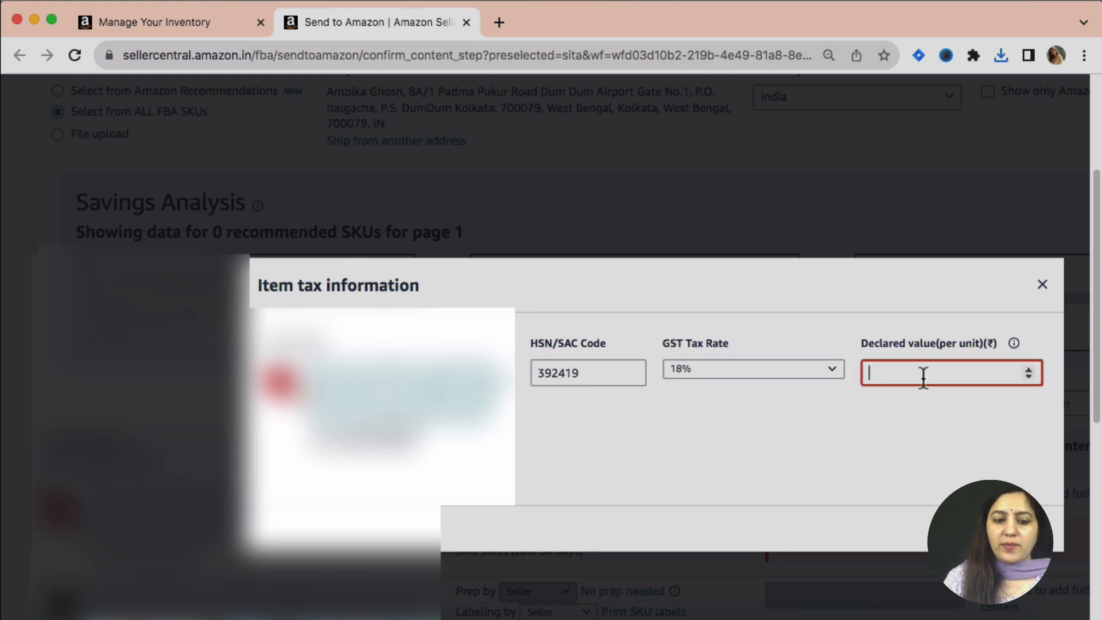
{"action": "type", "text": "510"}
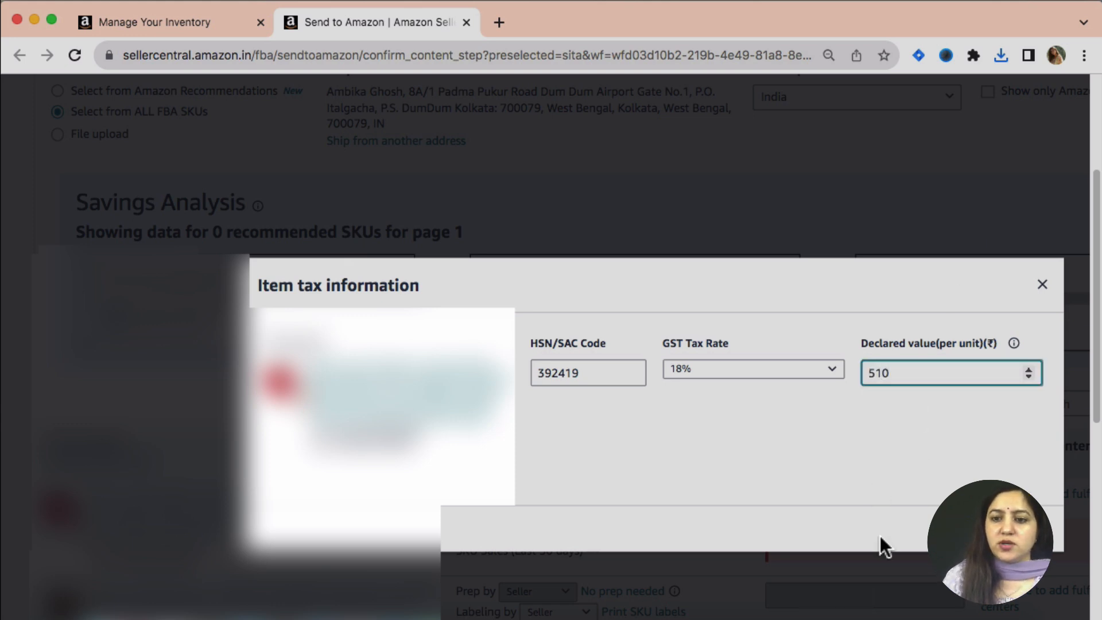
{"action": "left_click", "coordinate": [1003, 528]}
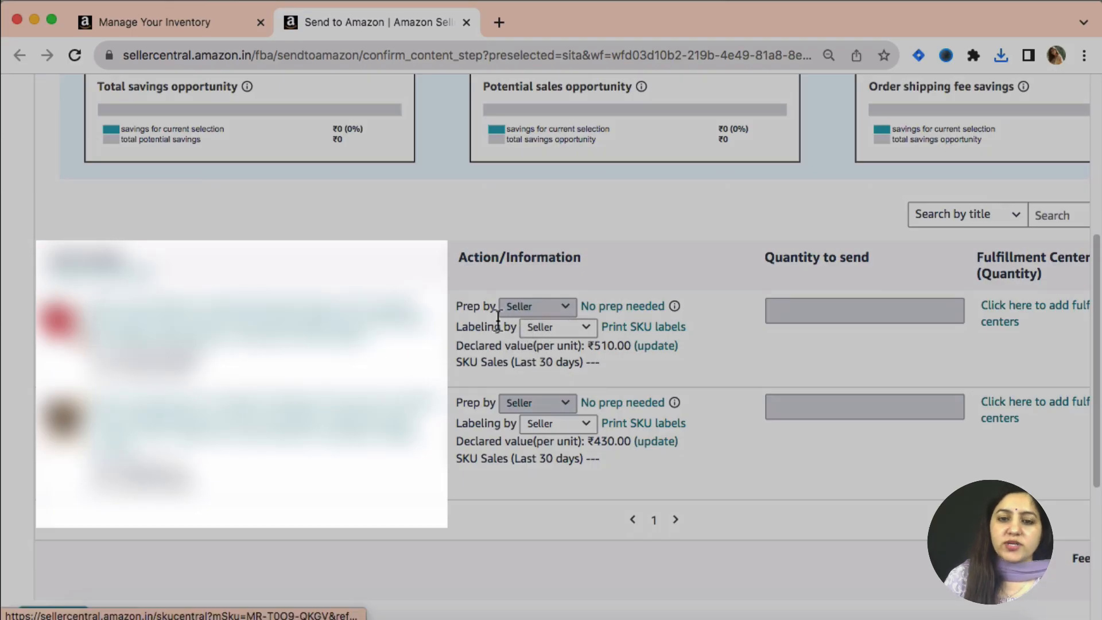
Step: Add CCX2 as the fulfillment center destination for the first SKU
{"action": "mouse_move", "coordinate": [680, 314]}
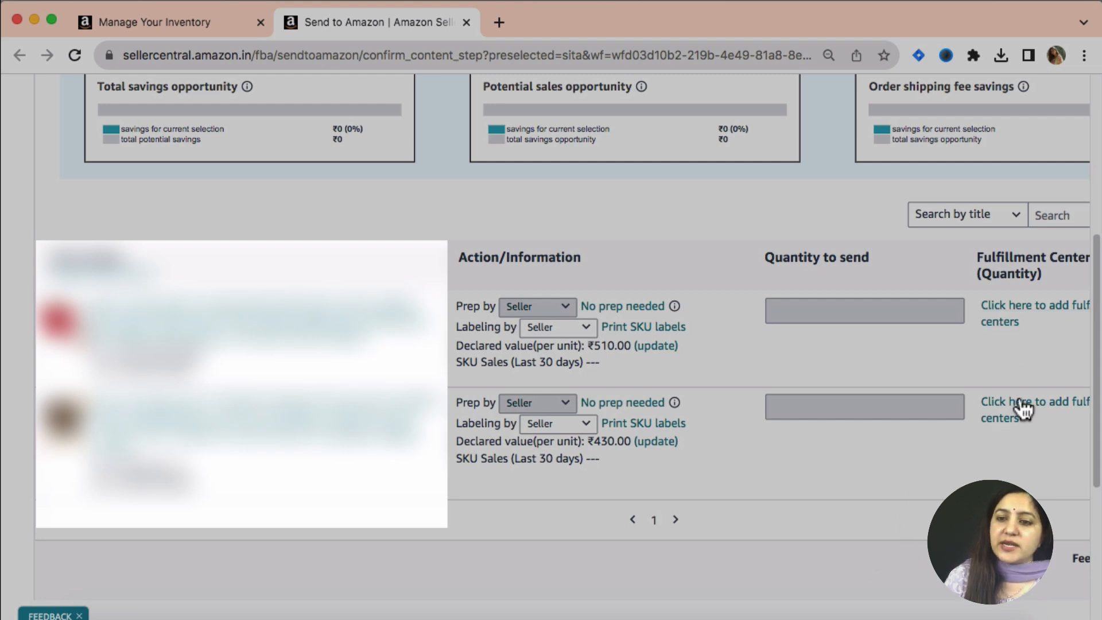
{"action": "left_click", "coordinate": [997, 326]}
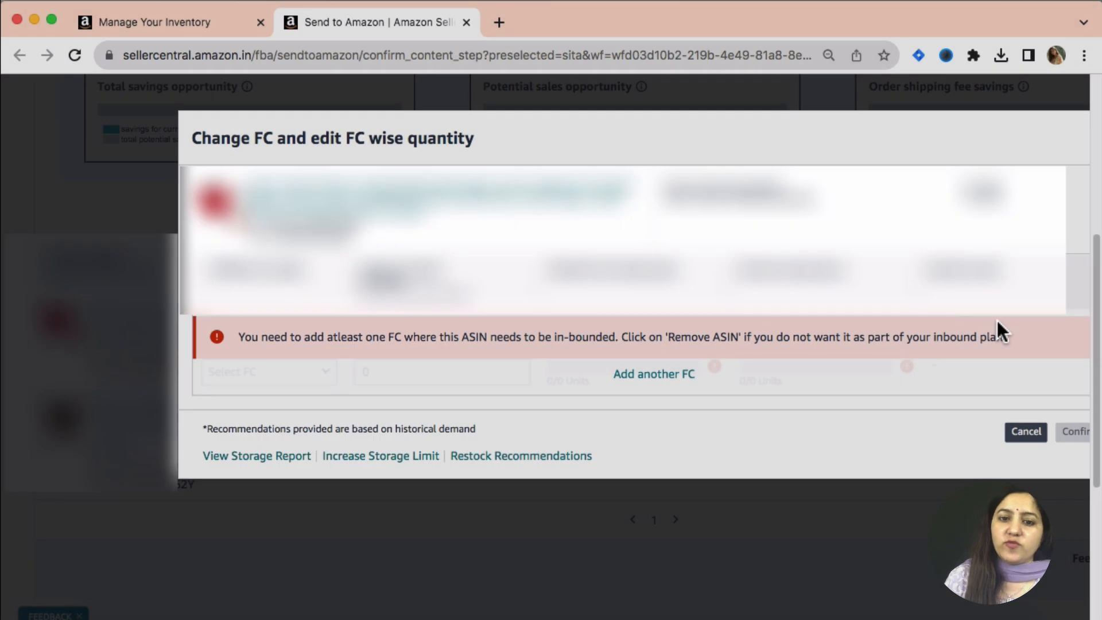
{"action": "scroll", "coordinate": [655, 358], "scroll_direction": "up", "scroll_amount": 1}
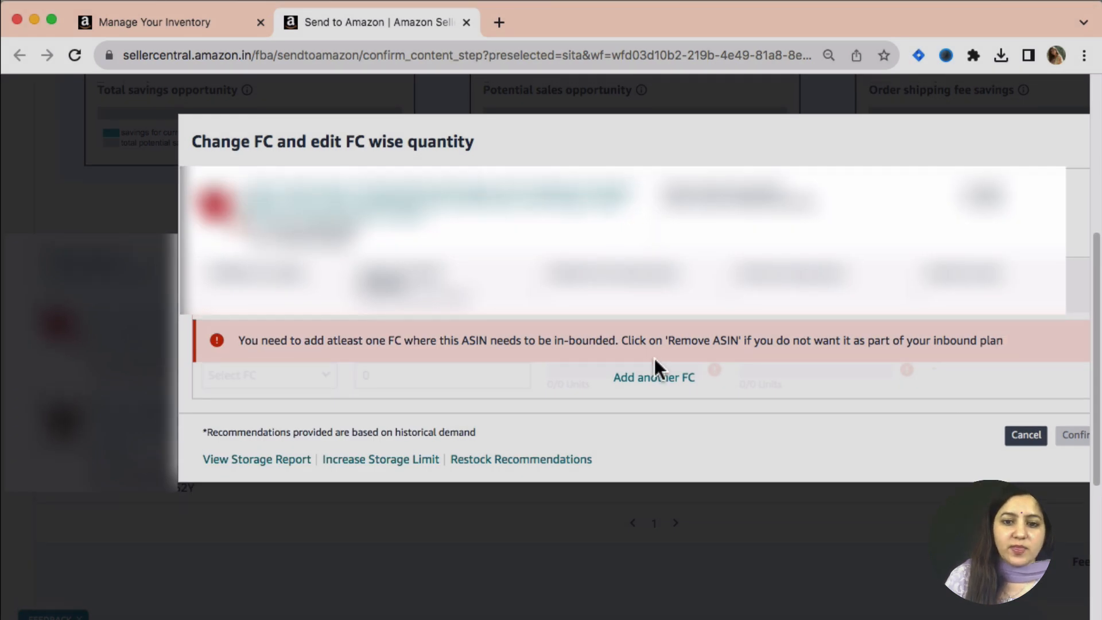
{"action": "left_click", "coordinate": [643, 390]}
{"action": "left_click", "coordinate": [321, 360]}
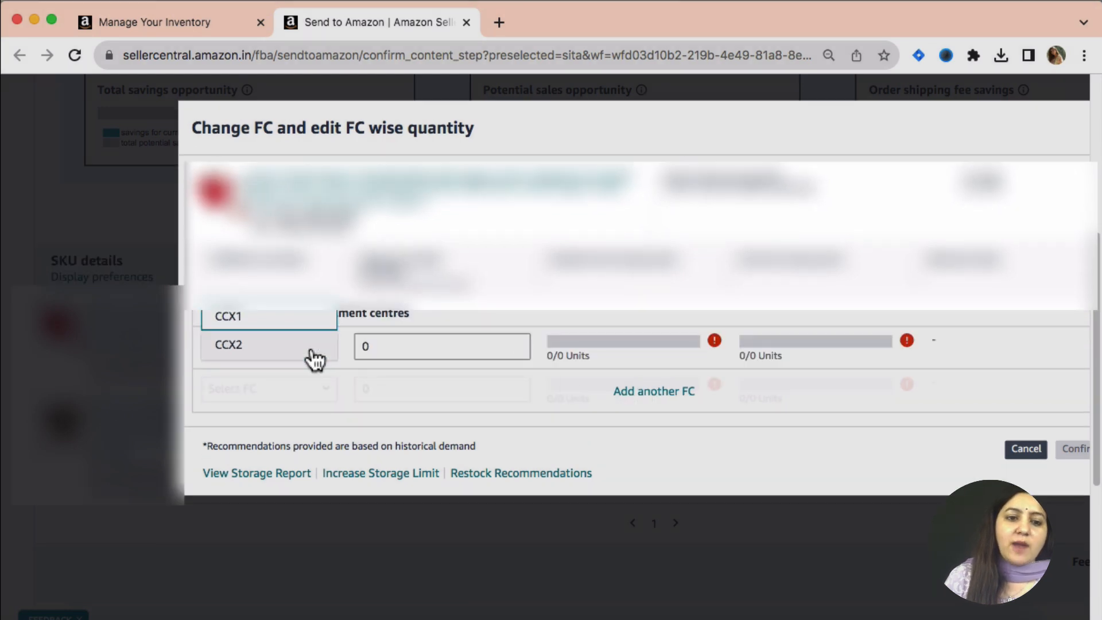
{"action": "left_click", "coordinate": [284, 357]}
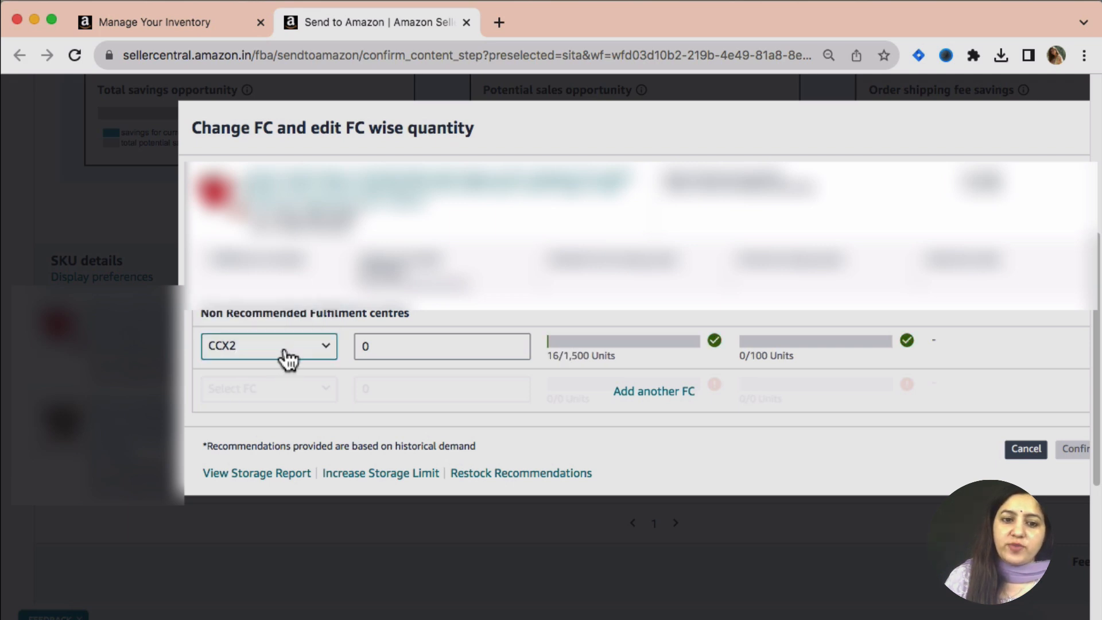
Step: Assign 17 units to CCX2, confirm the quantity, and mark the first SKU as ready to send
{"action": "left_click", "coordinate": [470, 350]}
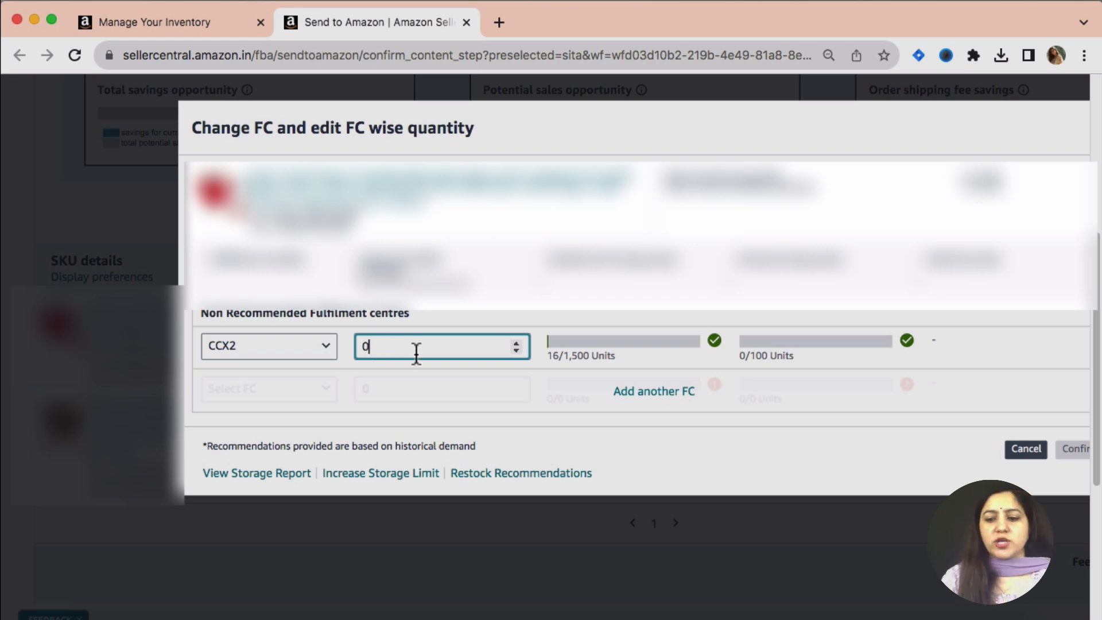
{"action": "key", "text": "BackSpace"}
{"action": "type", "text": "17"}
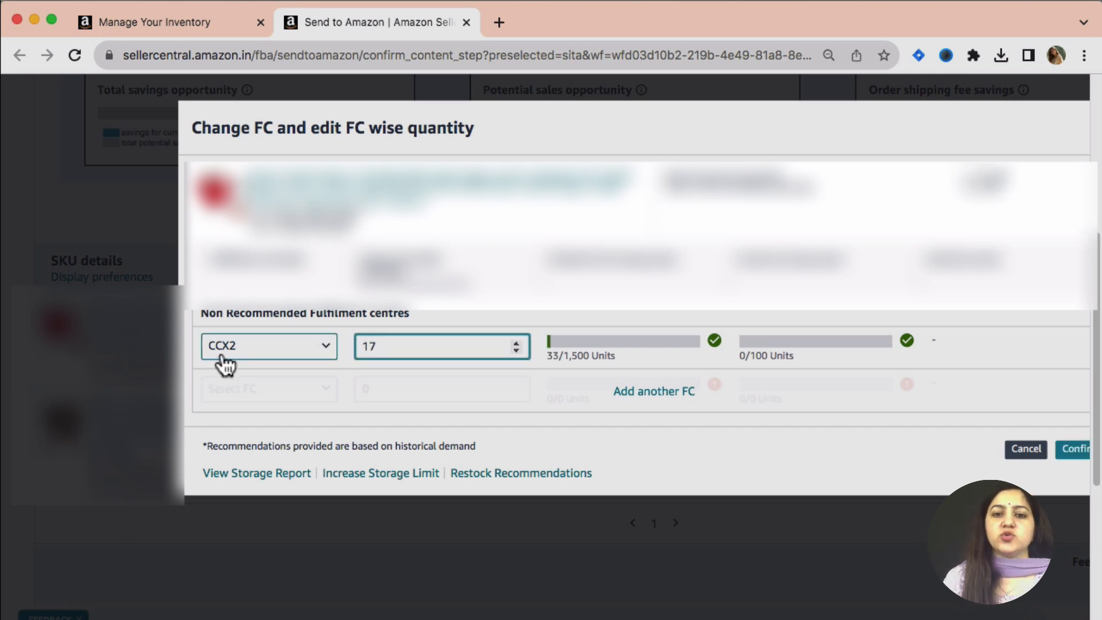
{"action": "scroll", "coordinate": [1080, 393], "scroll_direction": "down", "scroll_amount": 1}
{"action": "key", "text": "super+minus"}
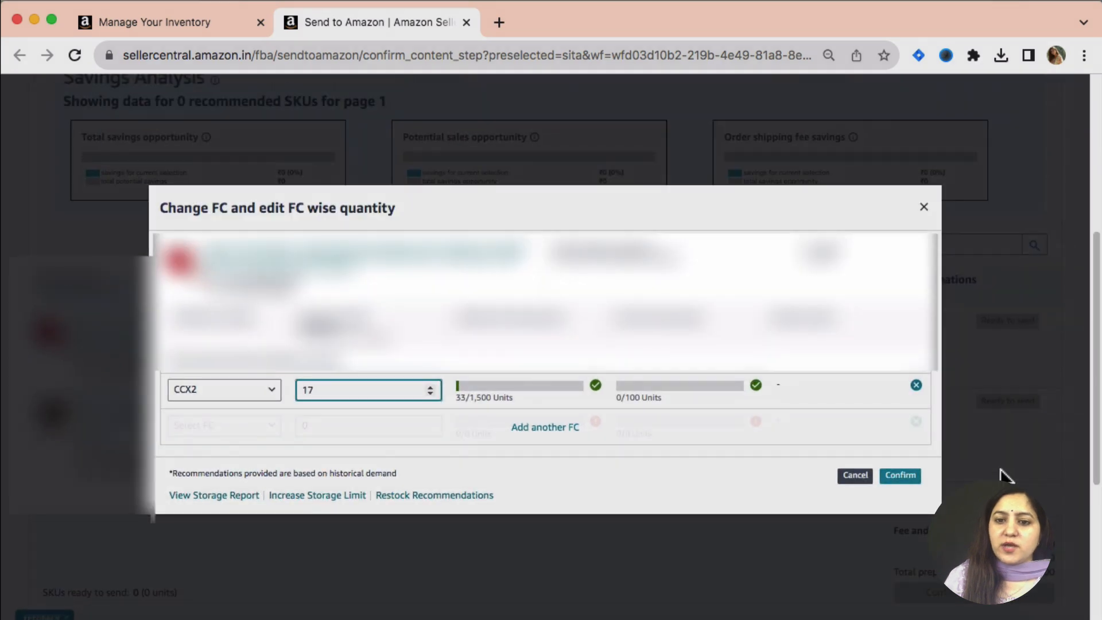
{"action": "left_click", "coordinate": [895, 479]}
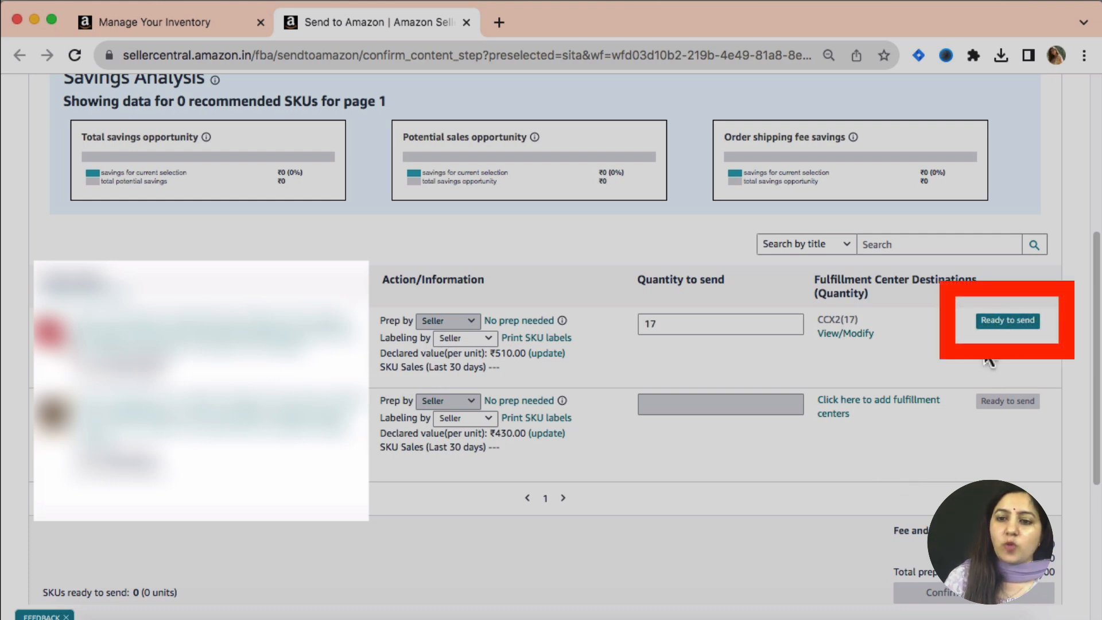
{"action": "left_click", "coordinate": [1005, 323]}
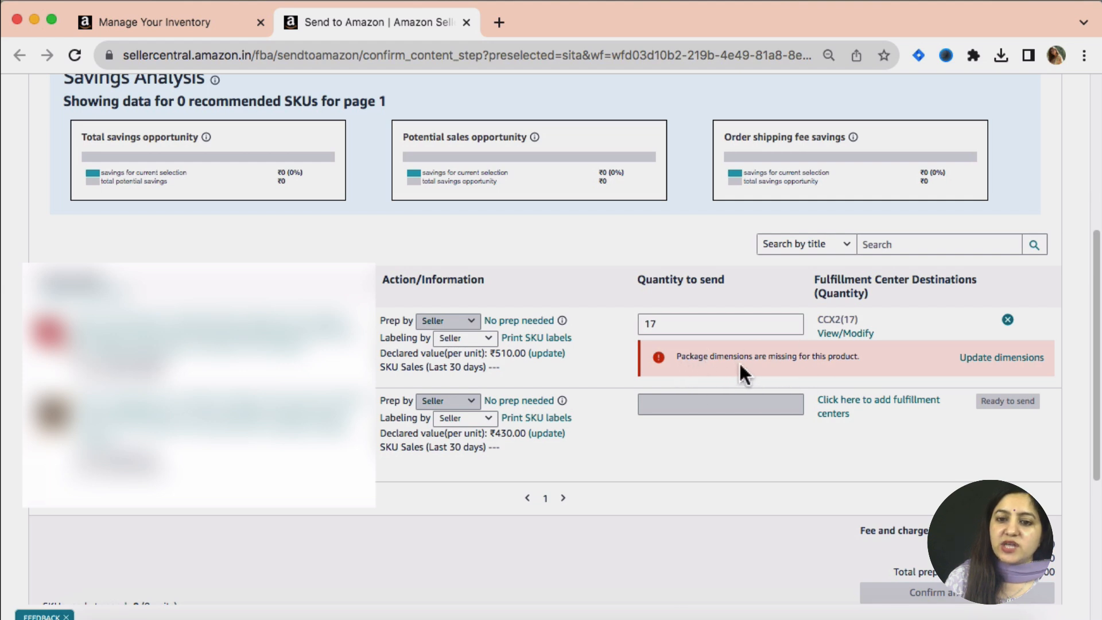
Step: Consult DimensionsFile.txt in TextEdit for the product dimensions, and enter 9.7 x 9.7 x 4.6 cm as the first SKU's package dimensions
{"action": "left_click", "coordinate": [988, 365]}
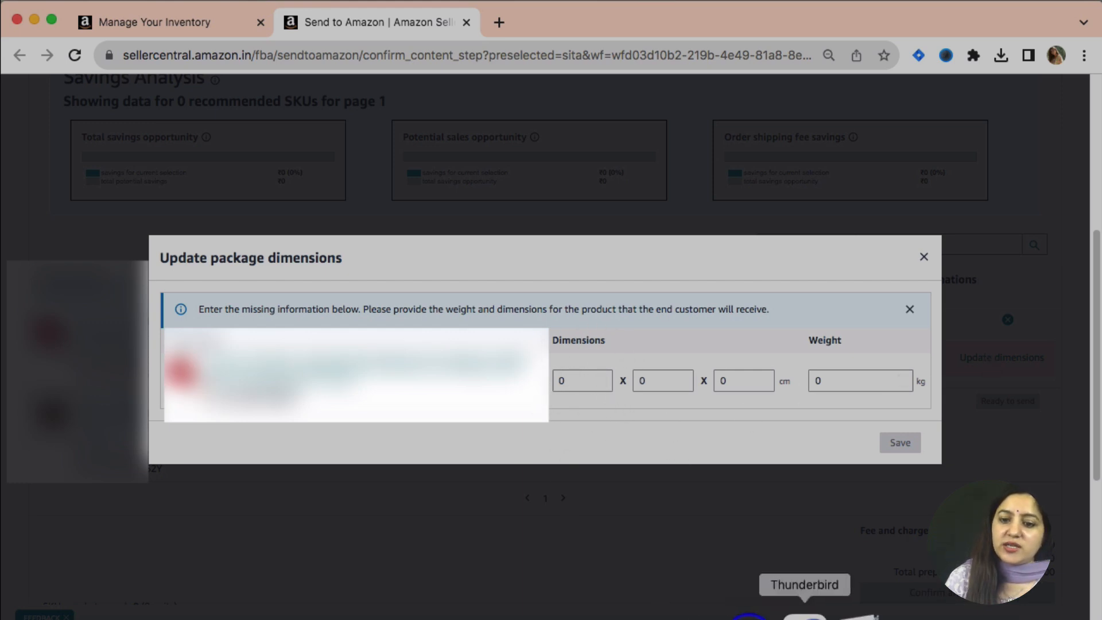
{"action": "left_click", "coordinate": [843, 615]}
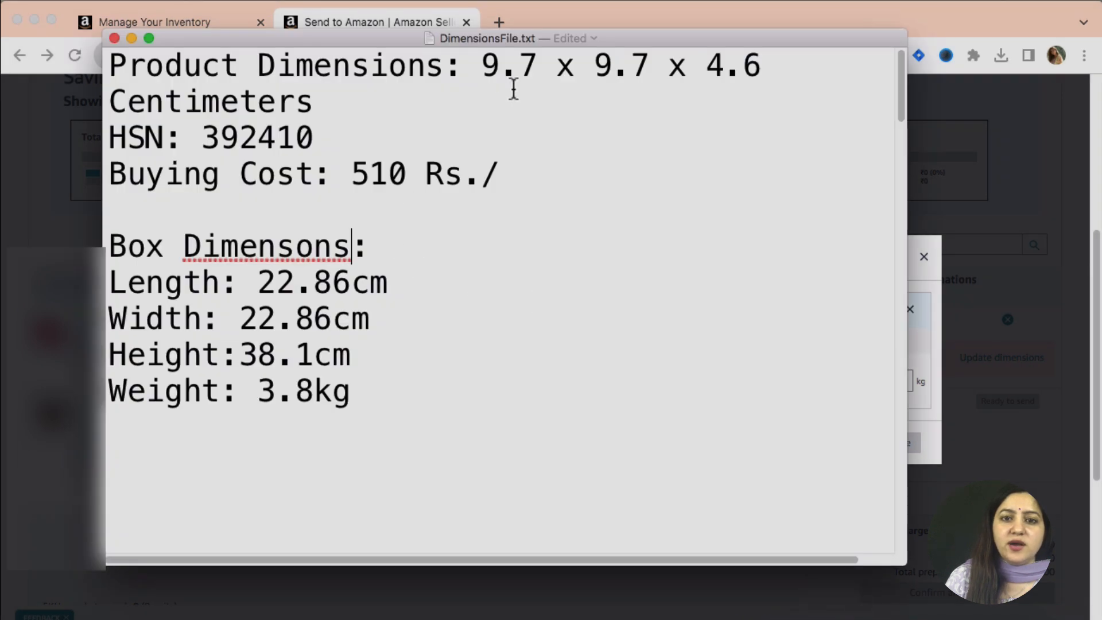
{"action": "left_click", "coordinate": [962, 194]}
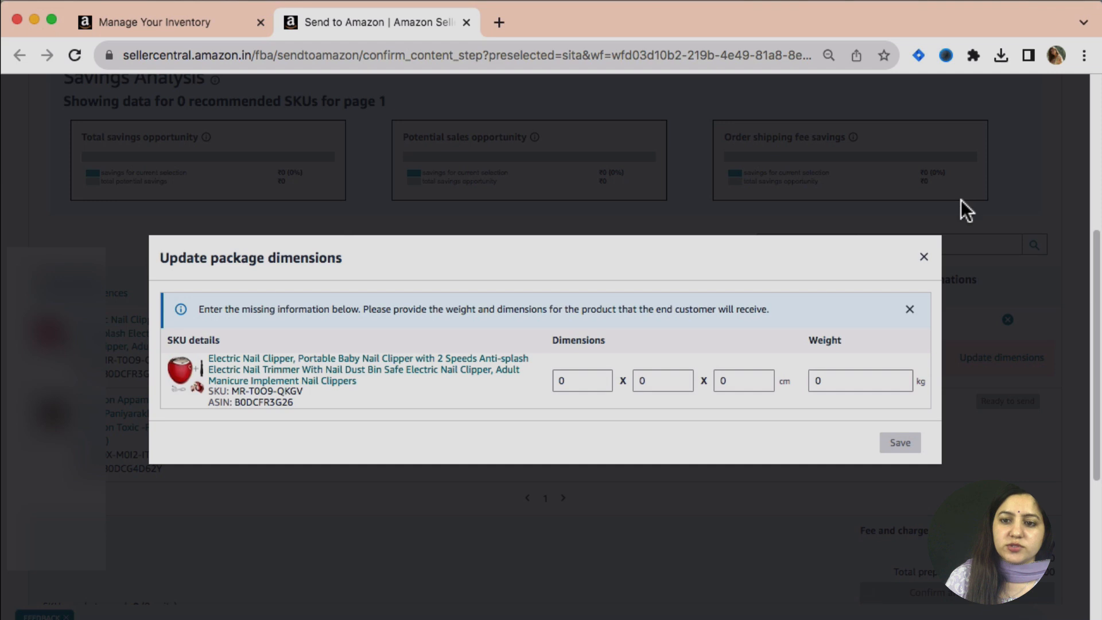
{"action": "type", "text": "9.7"}
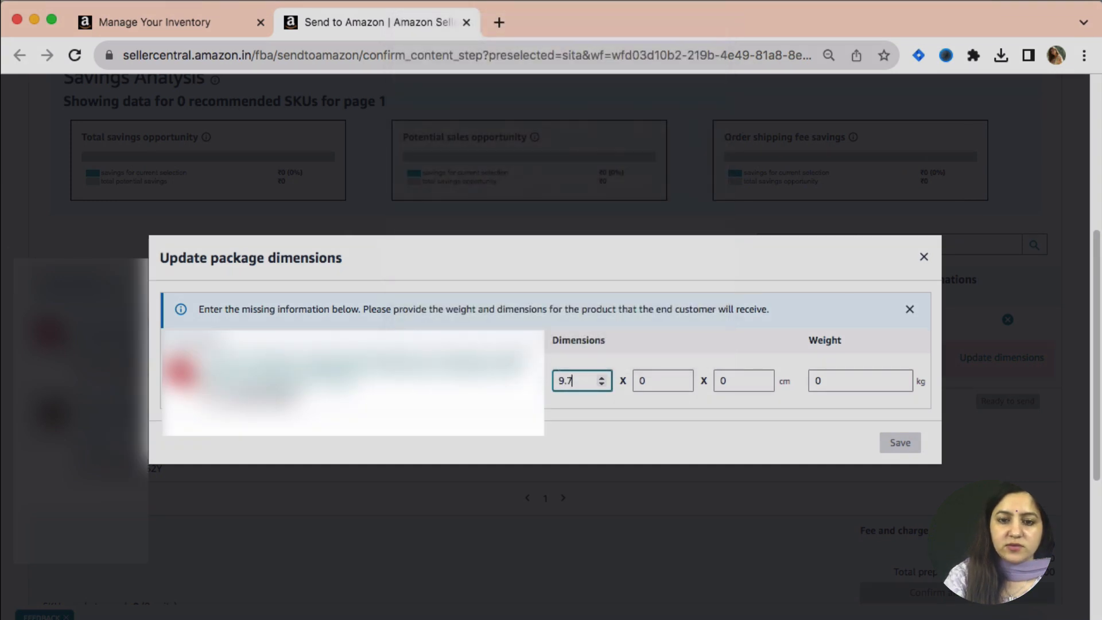
{"action": "key", "text": "Tab"}
{"action": "type", "text": "9"}
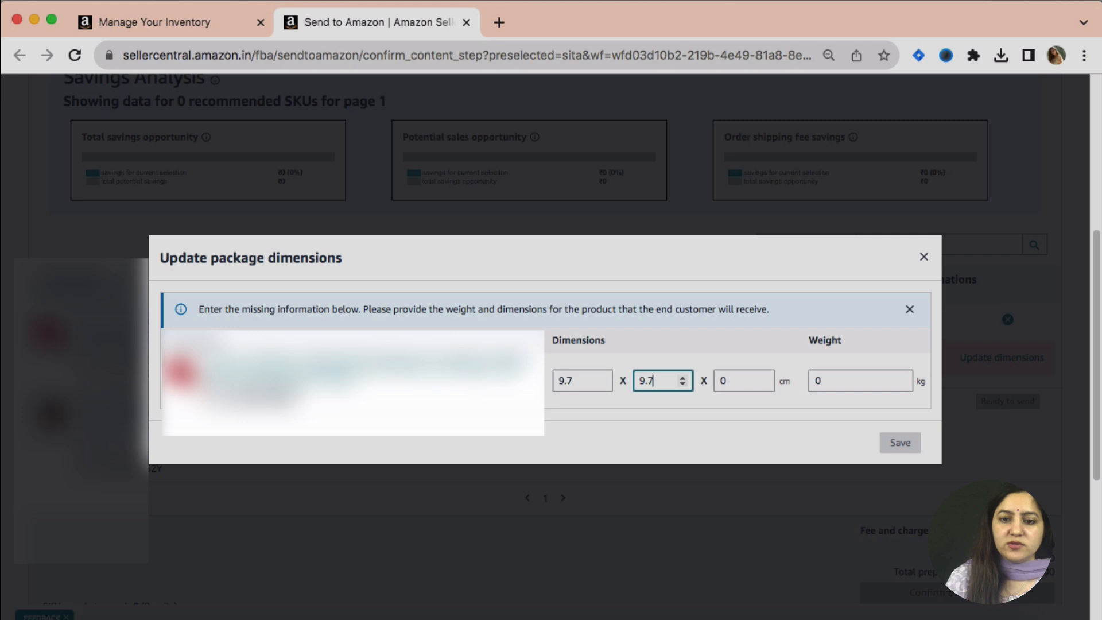
{"action": "key", "text": "Tab"}
{"action": "type", "text": "4"}
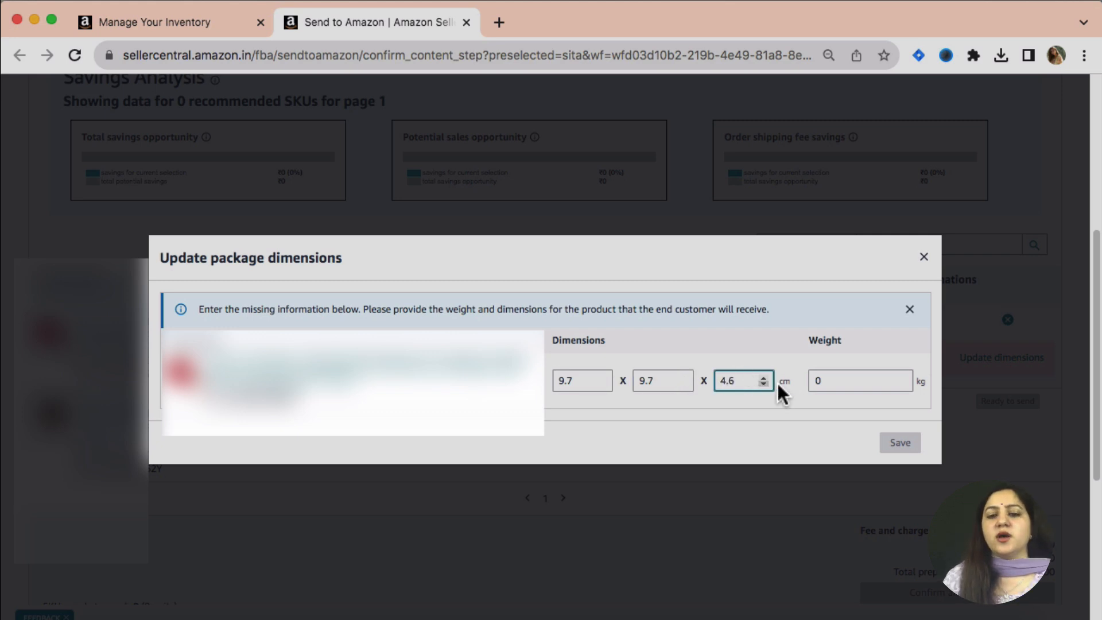
{"action": "type", "text": ".6"}
Step: Set the first SKU's package weight to 0.4 kg and save the package details
{"action": "left_click", "coordinate": [829, 381]}
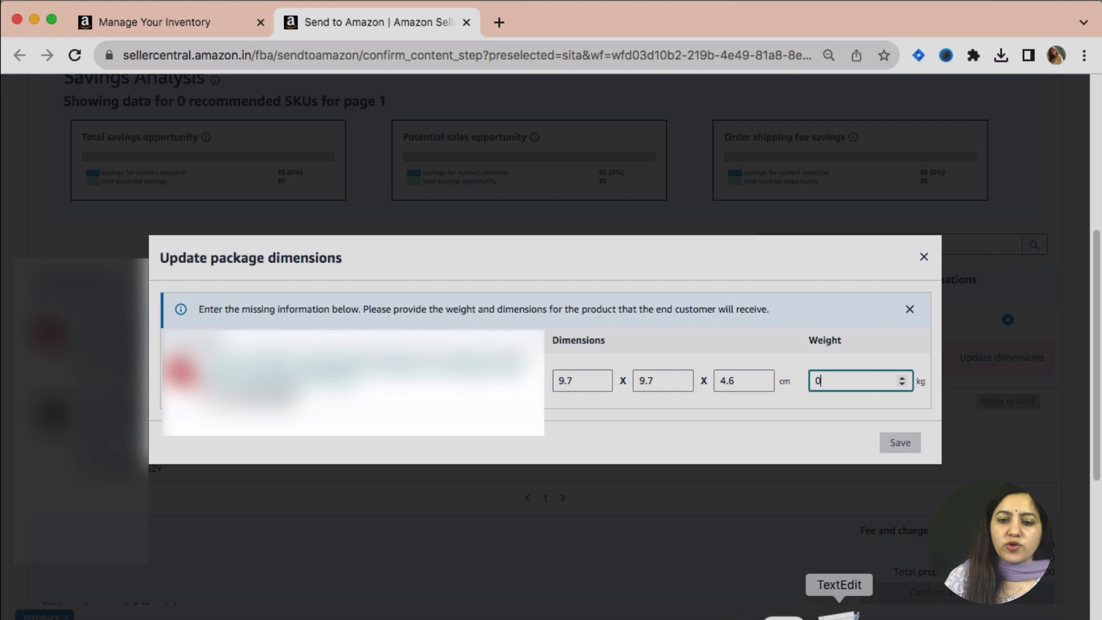
{"action": "type", "text": ".4"}
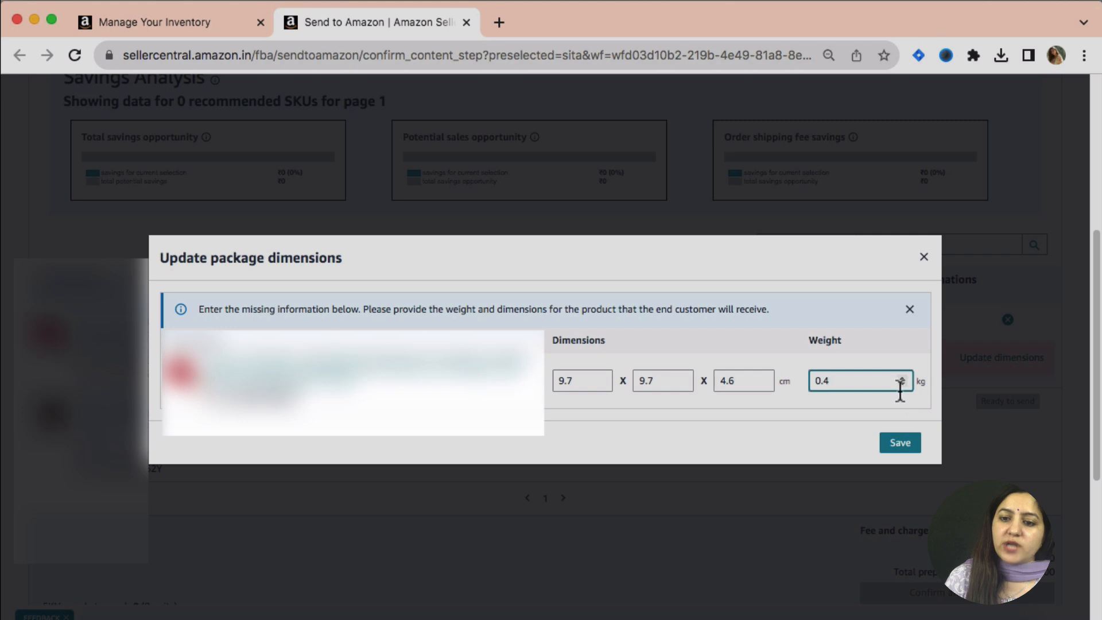
{"action": "left_click", "coordinate": [904, 447]}
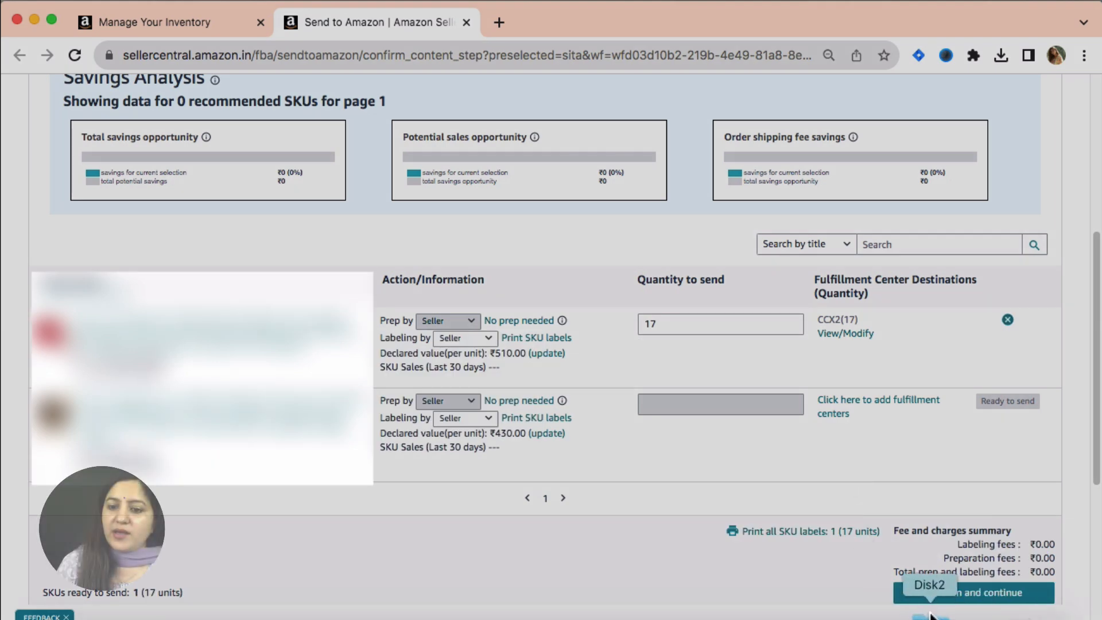
Step: Confirm the inventory to send, continue to shipping, and enable the same carrier for all shipments
{"action": "left_click", "coordinate": [972, 594]}
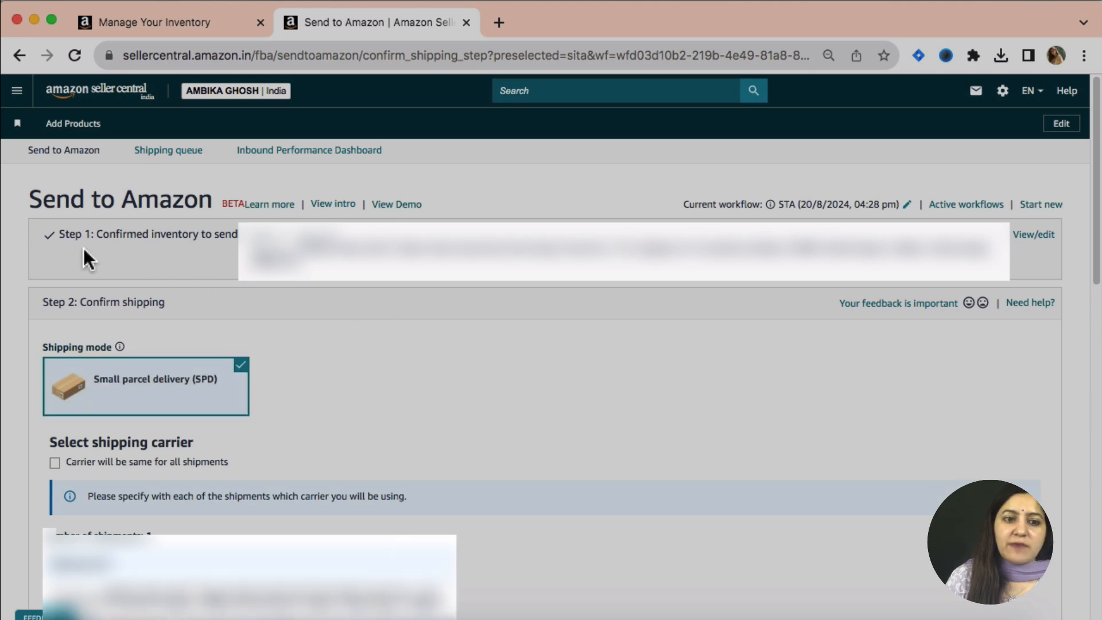
{"action": "scroll", "coordinate": [356, 450], "scroll_direction": "down", "scroll_amount": 2}
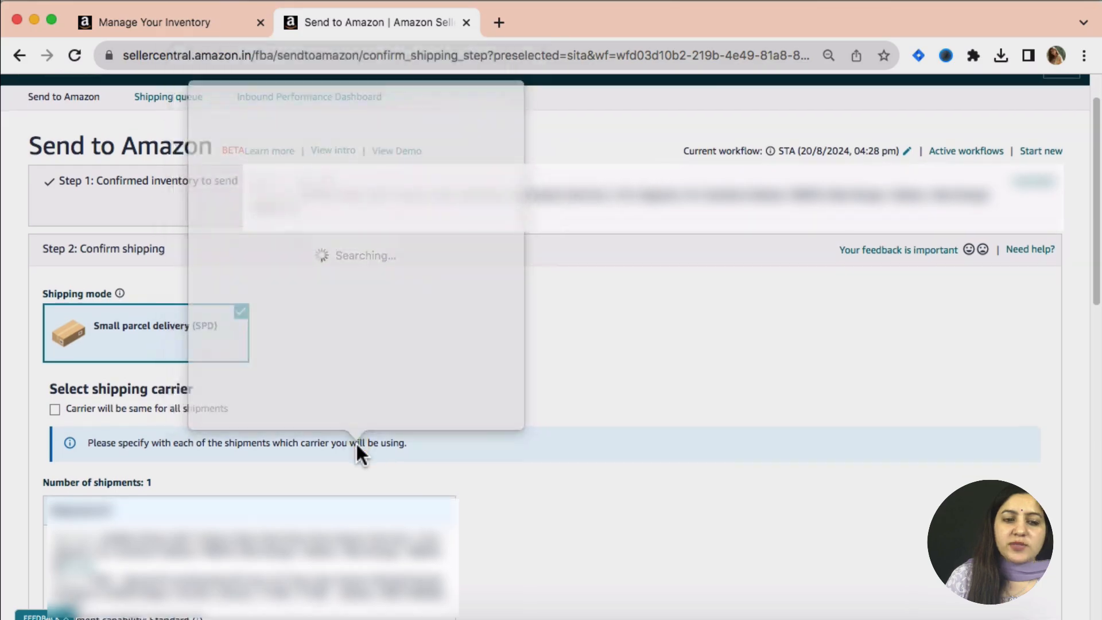
{"action": "scroll", "coordinate": [512, 446], "scroll_direction": "down", "scroll_amount": 2}
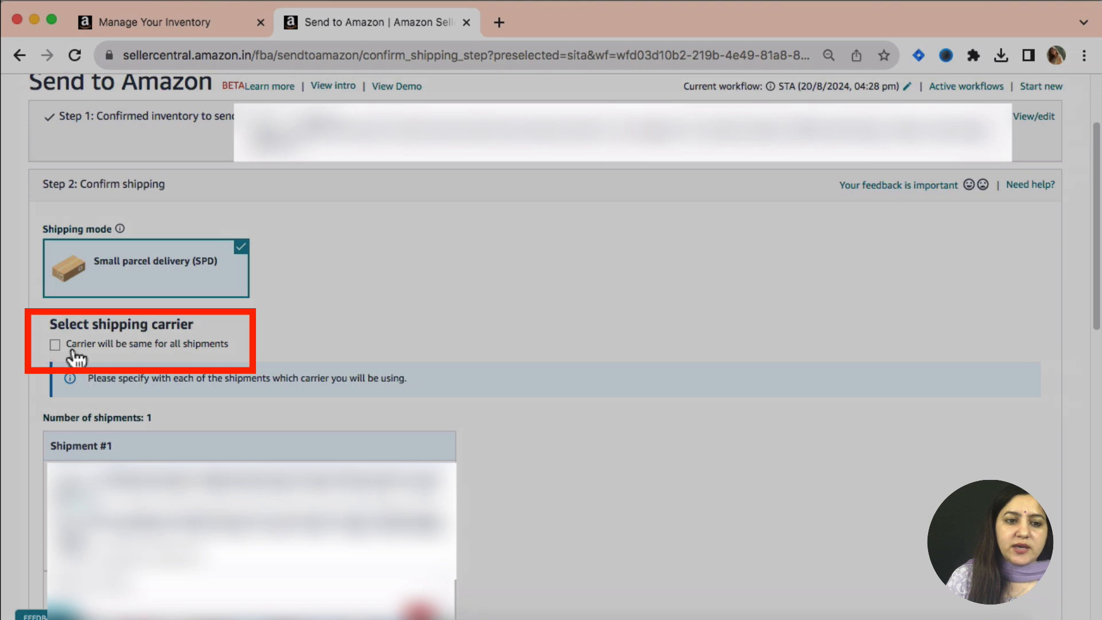
{"action": "left_click", "coordinate": [85, 349]}
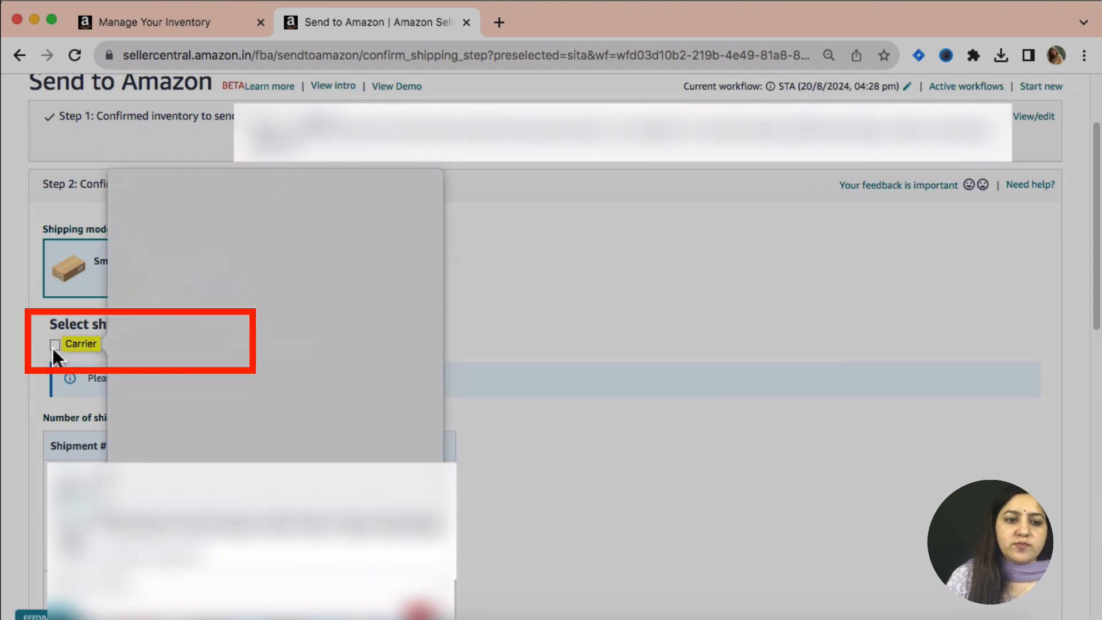
{"action": "left_click", "coordinate": [54, 346]}
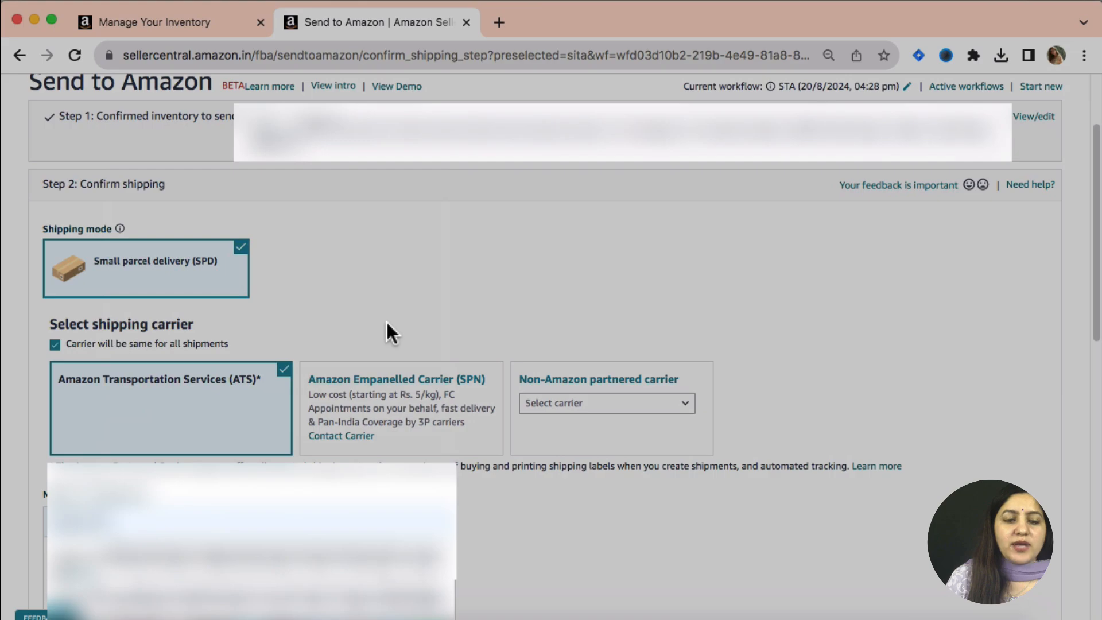
Step: Set the ship date of Shipment #1 to 22/8/2024
{"action": "scroll", "coordinate": [385, 327], "scroll_direction": "down", "scroll_amount": 1}
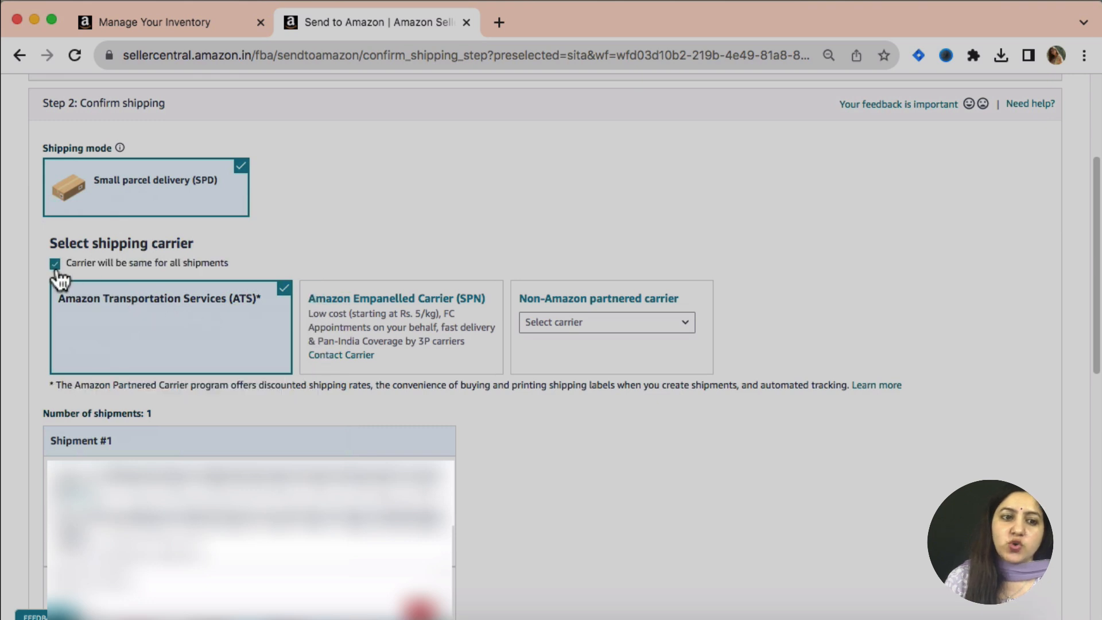
{"action": "scroll", "coordinate": [596, 475], "scroll_direction": "down", "scroll_amount": 5}
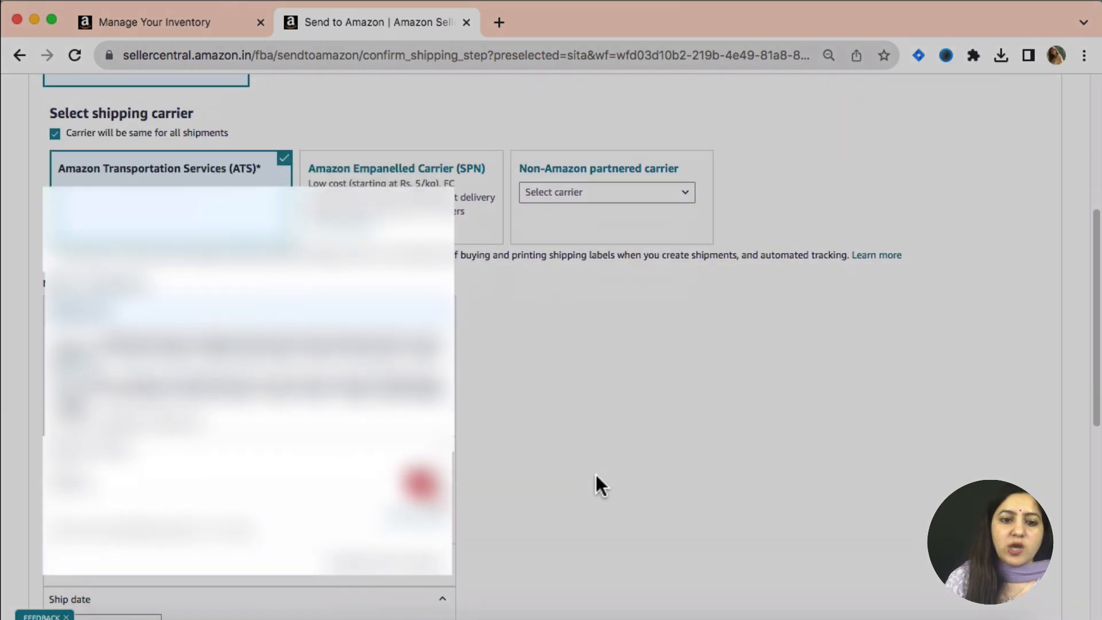
{"action": "scroll", "coordinate": [596, 474], "scroll_direction": "down", "scroll_amount": 5}
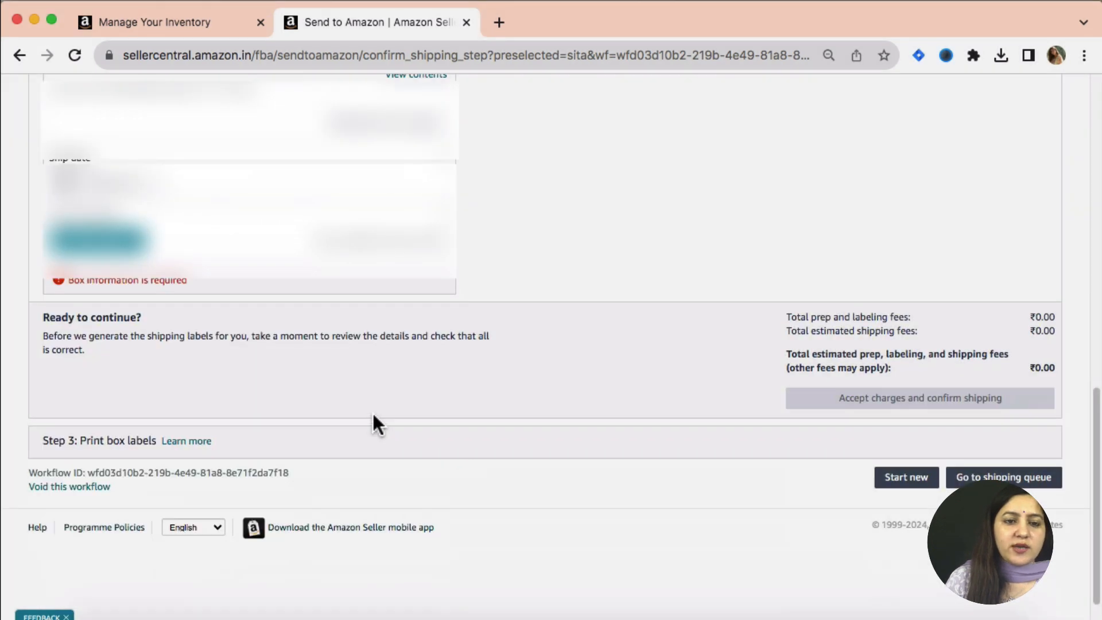
{"action": "scroll", "coordinate": [372, 413], "scroll_direction": "up", "scroll_amount": 3}
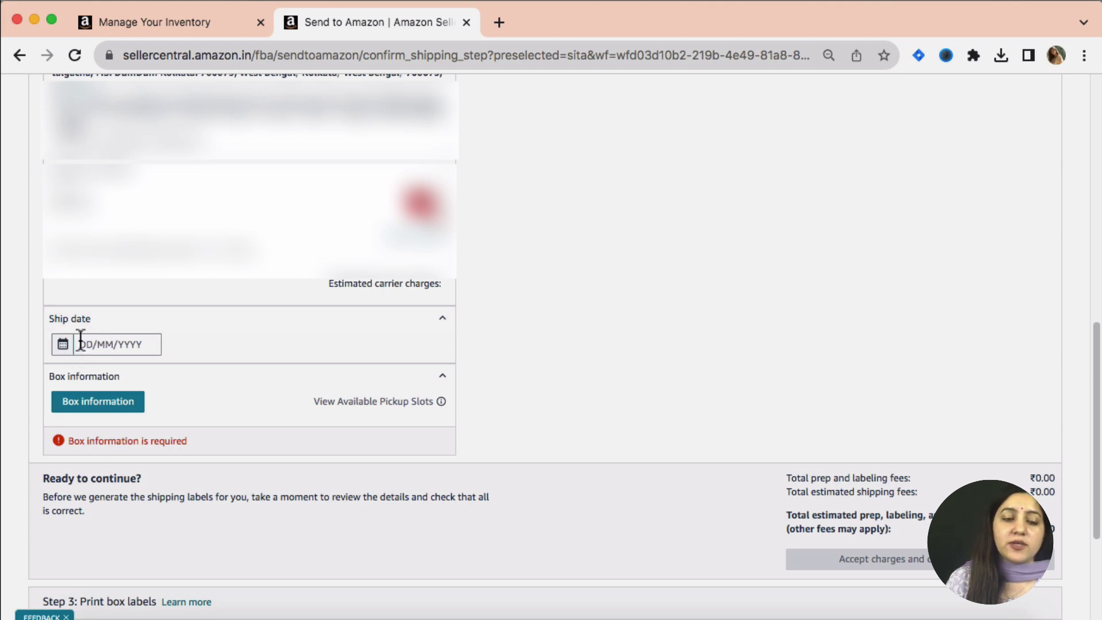
{"action": "left_click", "coordinate": [63, 346]}
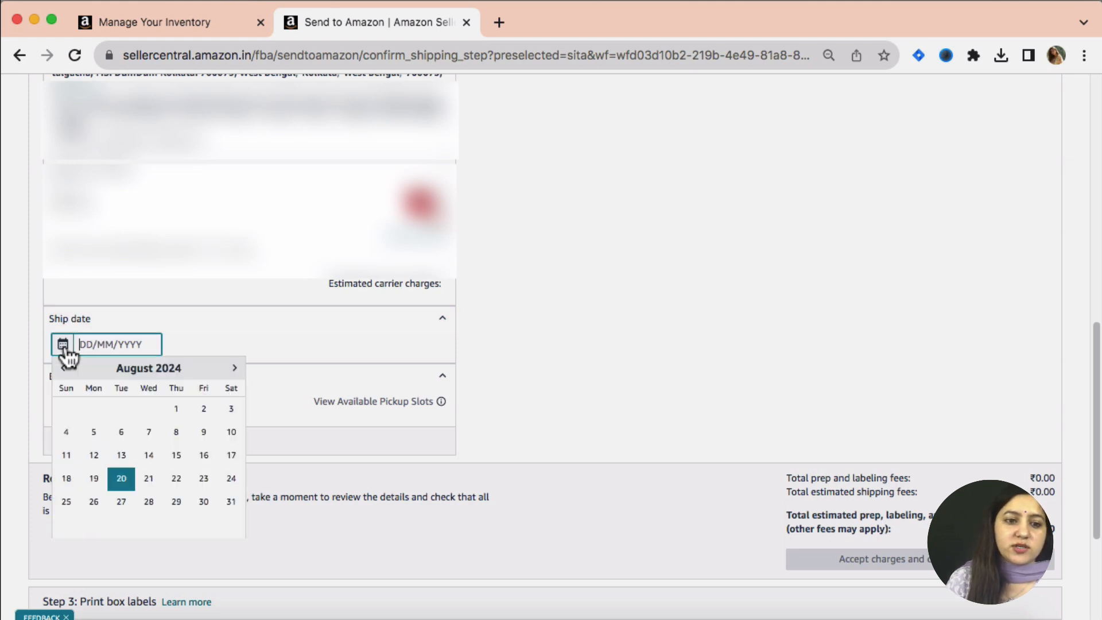
{"action": "left_click", "coordinate": [176, 481]}
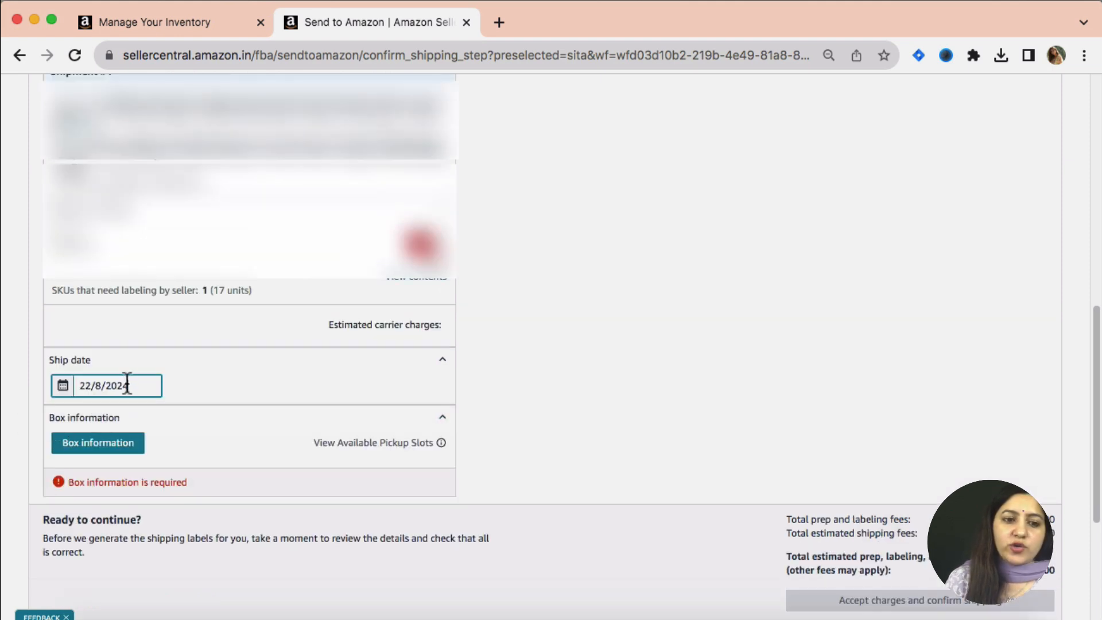
Step: Open the box information for Shipment #1 and set the total number of boxes to 1
{"action": "left_click", "coordinate": [112, 450]}
{"action": "key", "text": "super+0"}
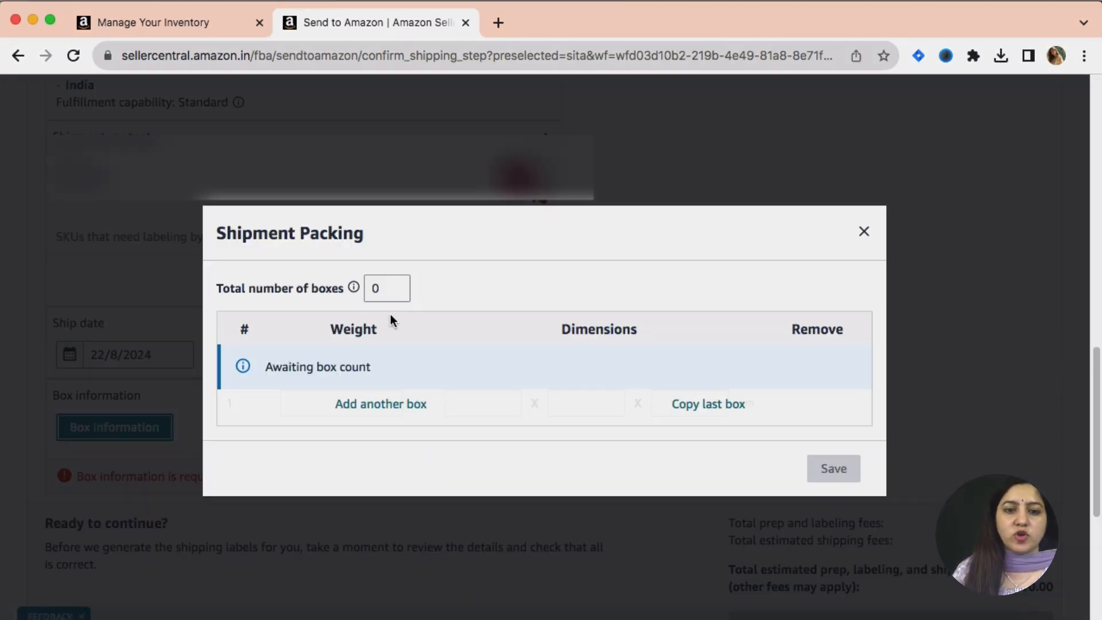
{"action": "left_click", "coordinate": [393, 292]}
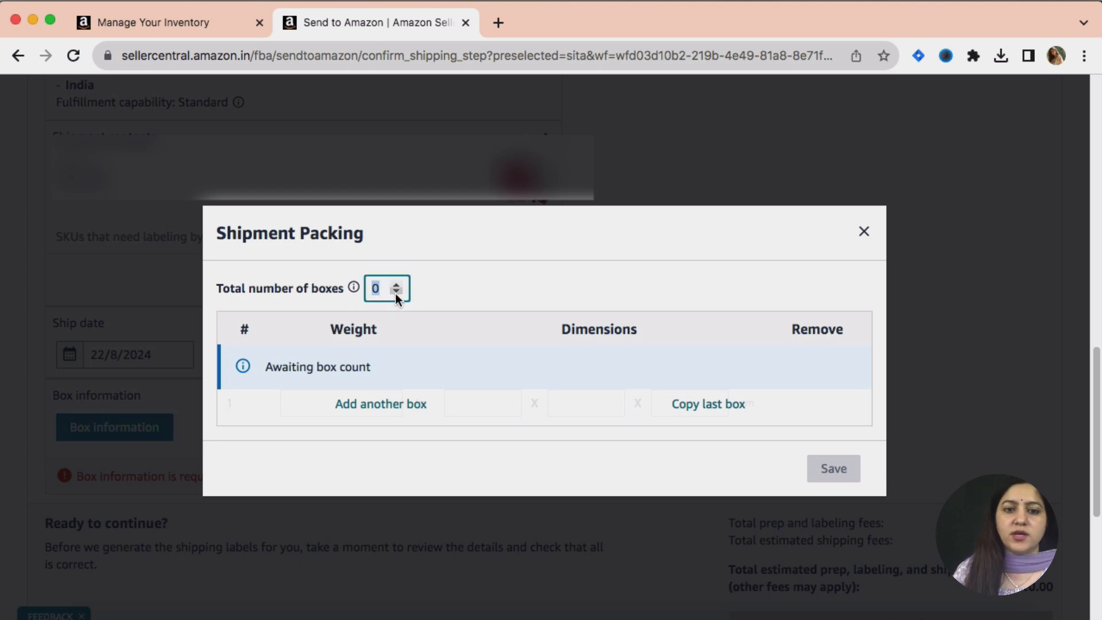
{"action": "type", "text": "1"}
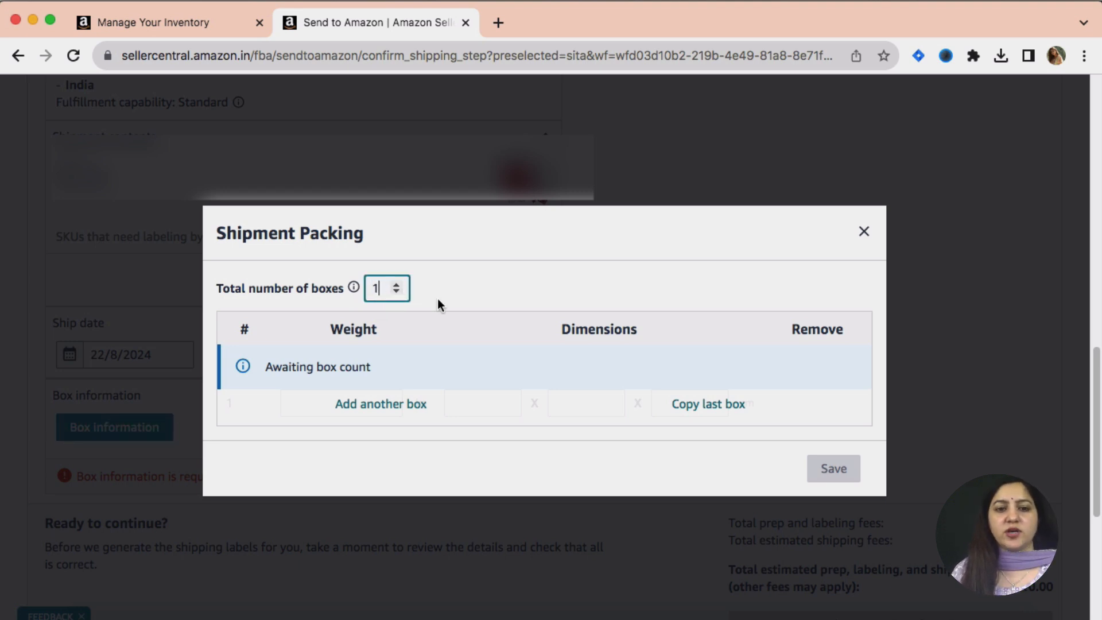
{"action": "left_click", "coordinate": [615, 447]}
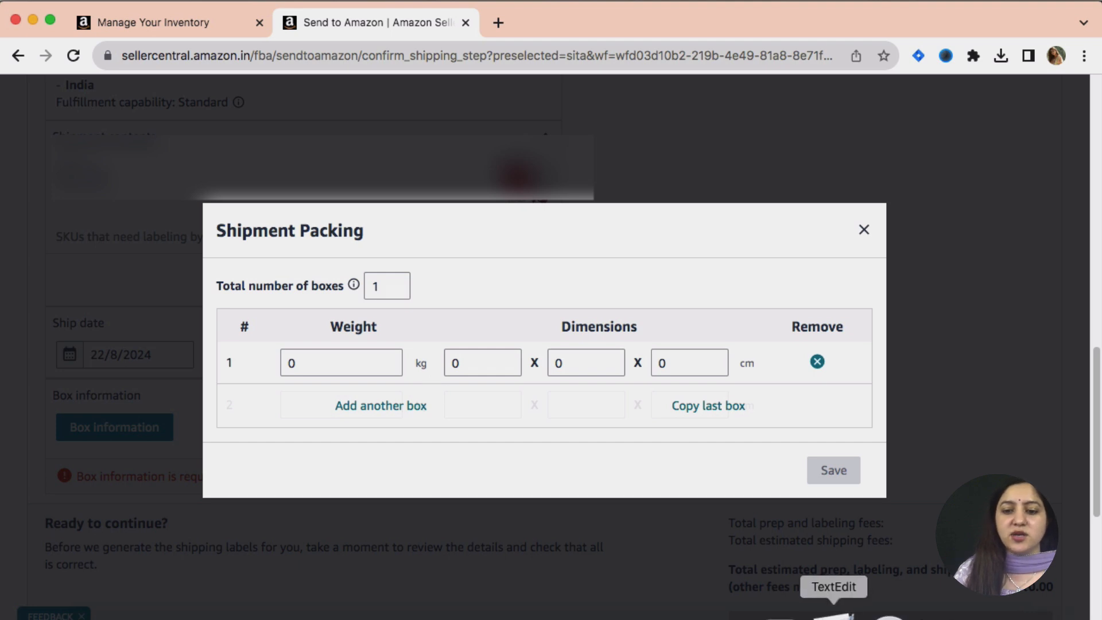
Step: Set box 1 of the shipment to 3.8 kg and 22.86 x 22.86 x 38.1 cm, and save the packing details
{"action": "left_click", "coordinate": [834, 609]}
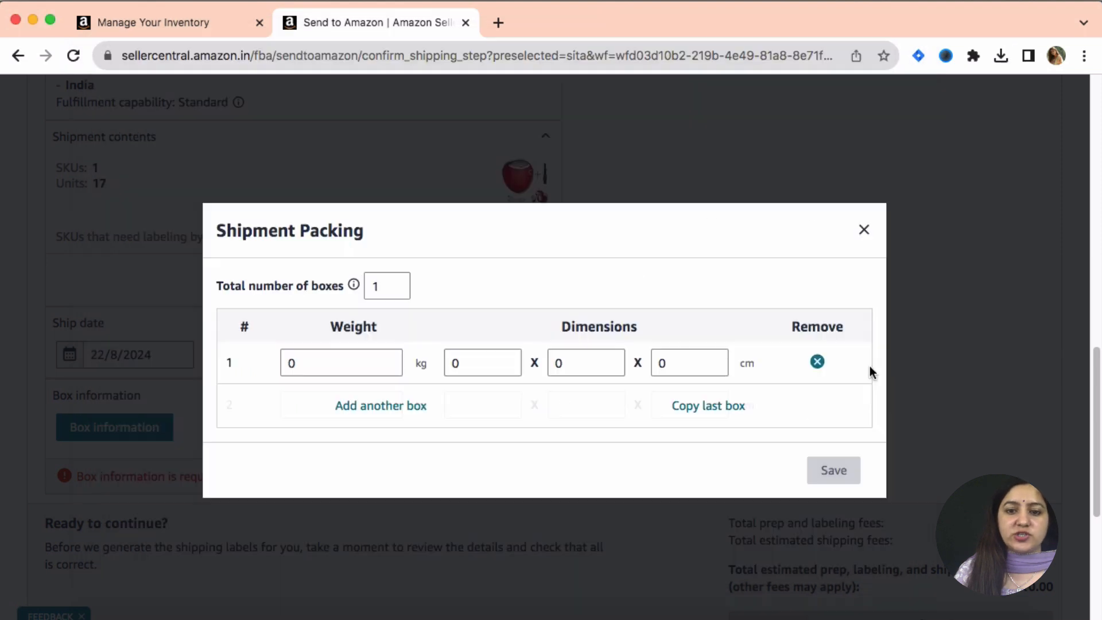
{"action": "type", "text": "3.8"}
{"action": "key", "text": "Tab"}
{"action": "left_click", "coordinate": [838, 609]}
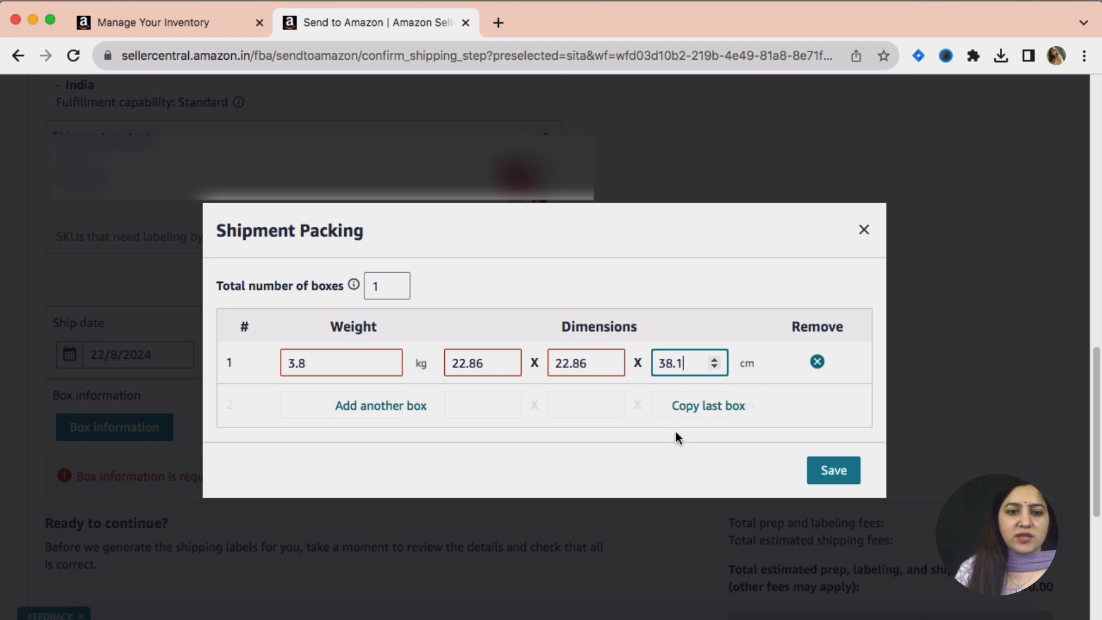
{"action": "left_click", "coordinate": [810, 470]}
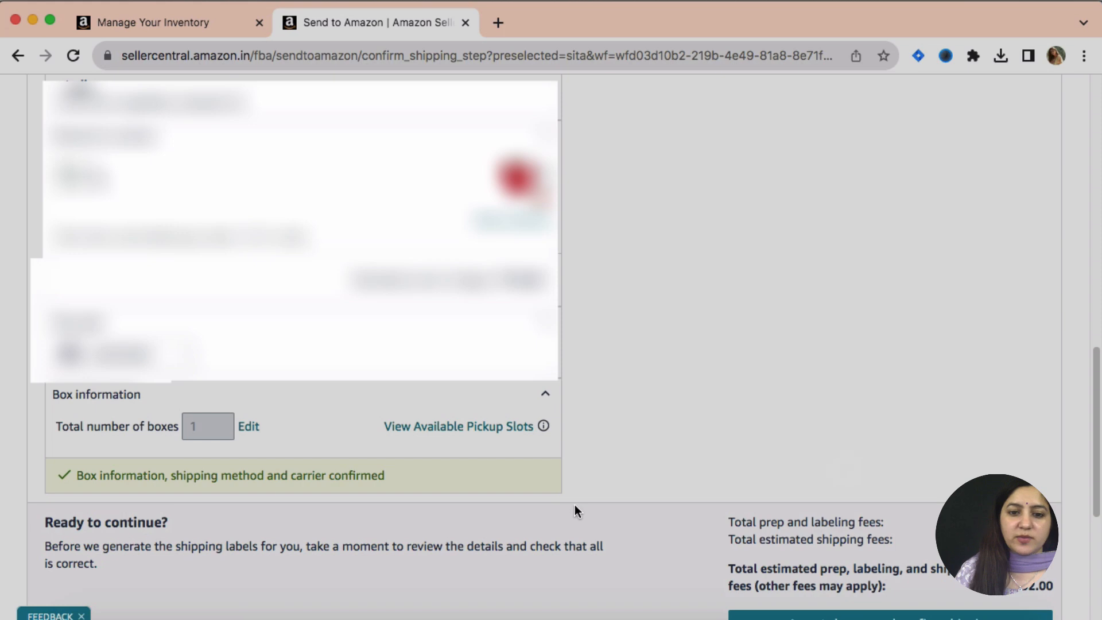
Step: Accept the estimated charges and confirm shipping to proceed to printing the box labels
{"action": "scroll", "coordinate": [580, 500], "scroll_direction": "up", "scroll_amount": 3}
{"action": "scroll", "coordinate": [586, 499], "scroll_direction": "down", "scroll_amount": 10}
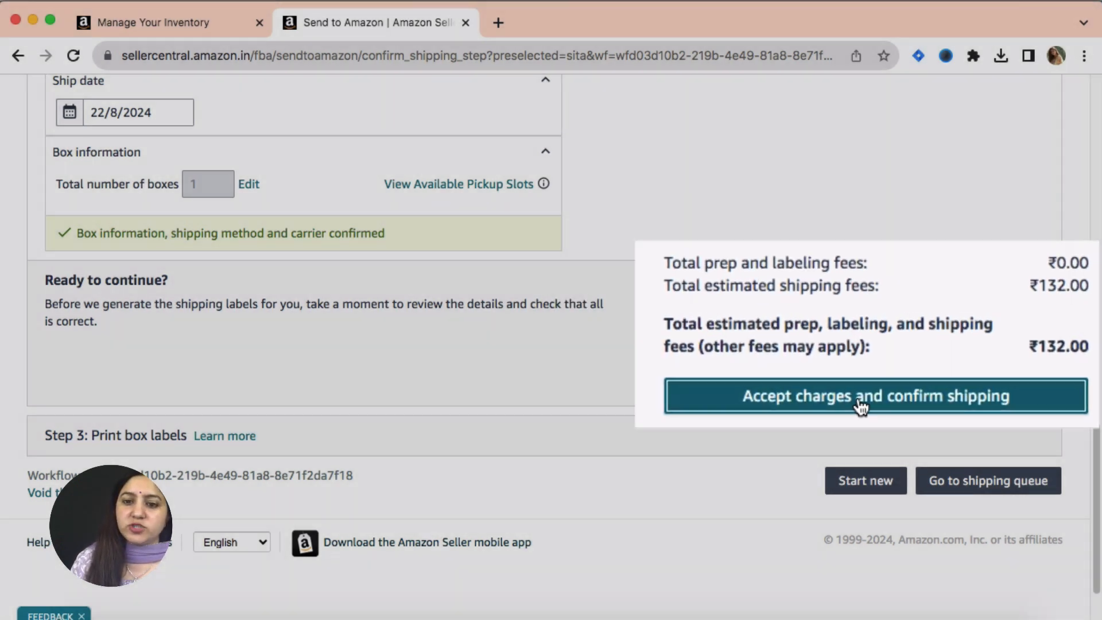
{"action": "left_click", "coordinate": [860, 406]}
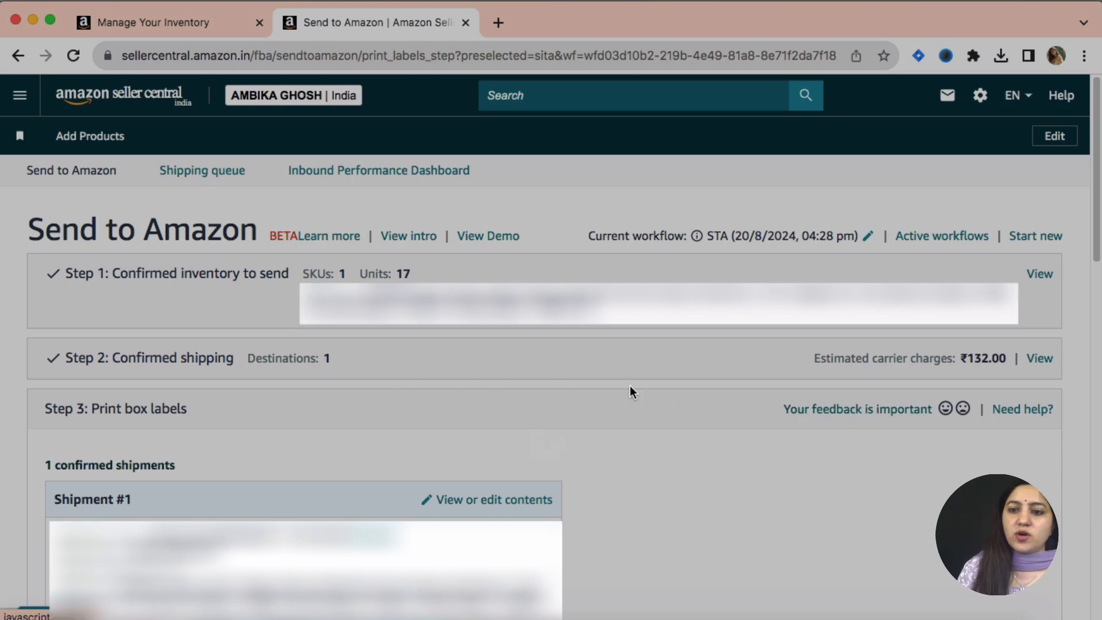
Step: Assign the saved contact as the pickup contact for Shipment #1
{"action": "scroll", "coordinate": [591, 408], "scroll_direction": "down", "scroll_amount": 6}
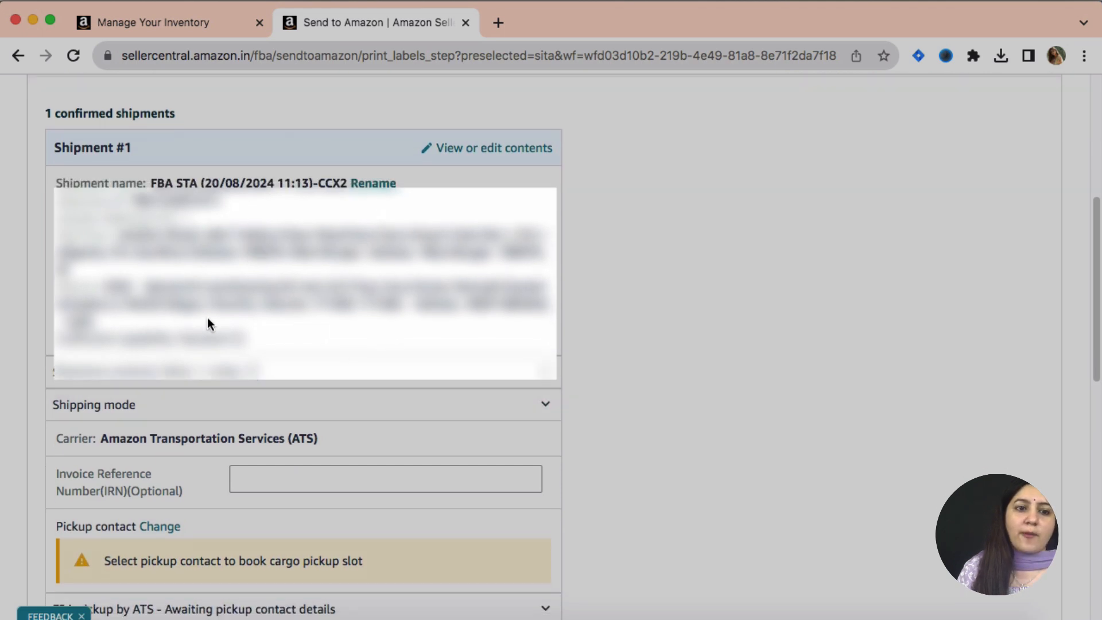
{"action": "scroll", "coordinate": [174, 372], "scroll_direction": "down", "scroll_amount": 3}
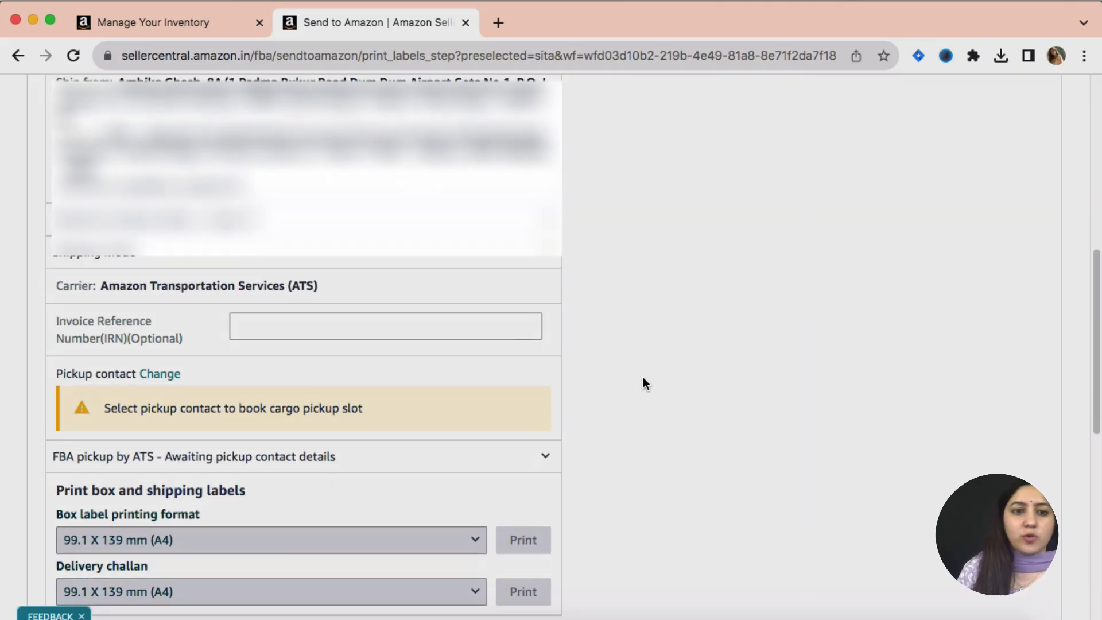
{"action": "scroll", "coordinate": [188, 271], "scroll_direction": "down", "scroll_amount": 1}
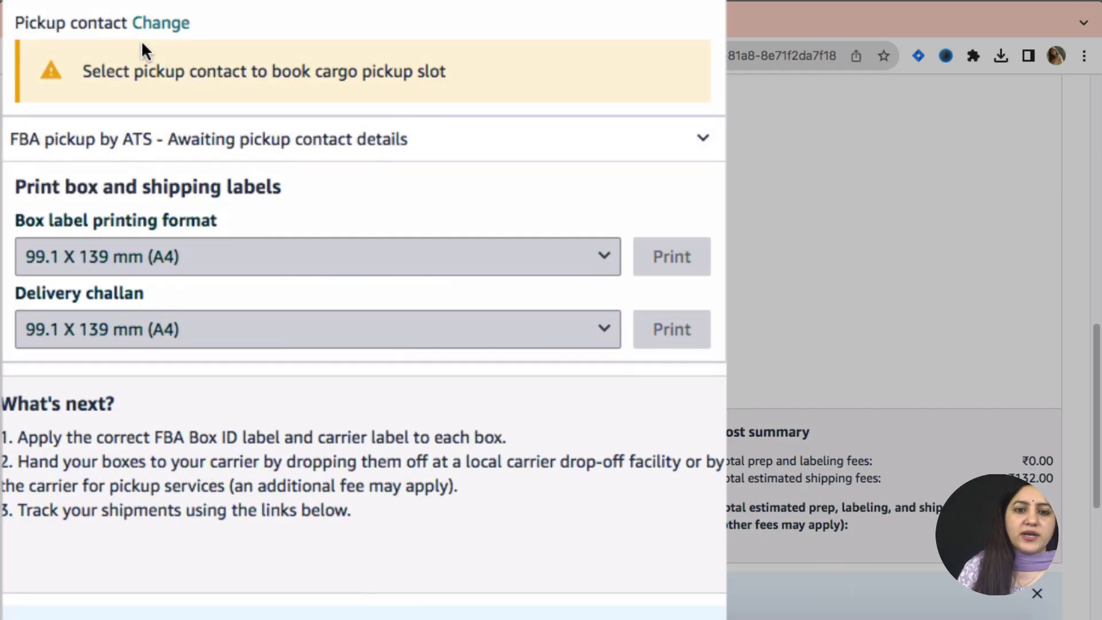
{"action": "left_click", "coordinate": [168, 24]}
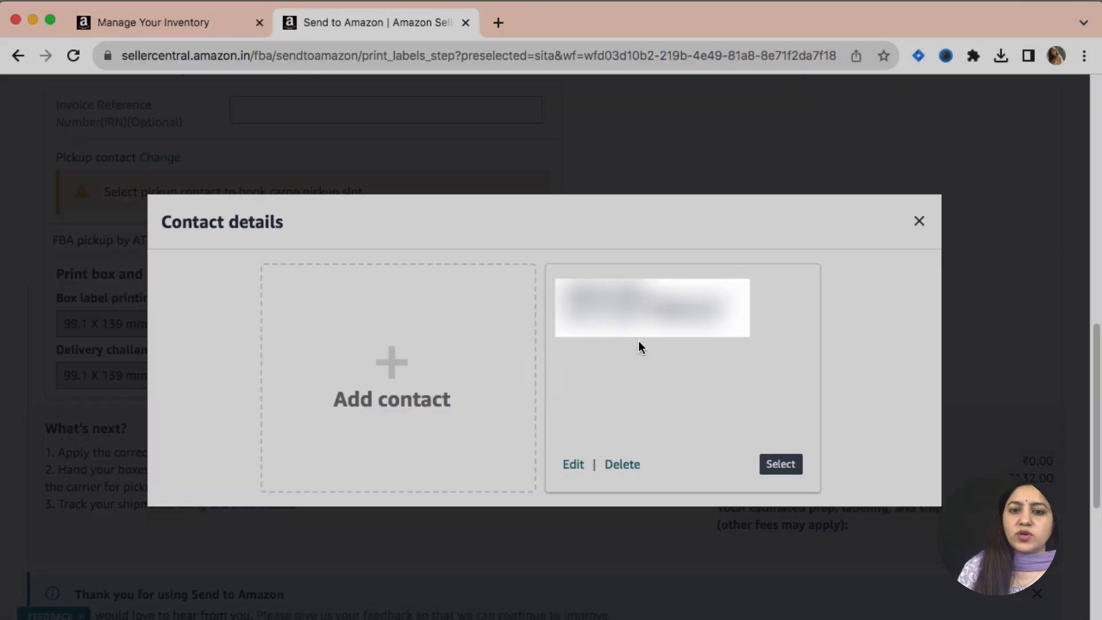
{"action": "left_click", "coordinate": [777, 474]}
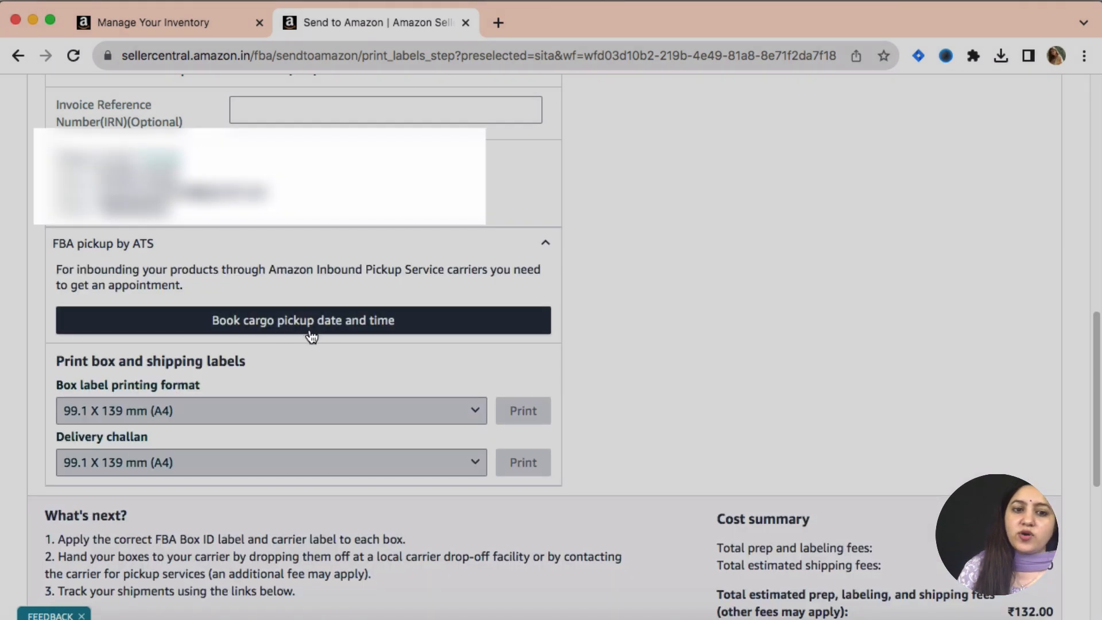
Step: Book the cargo pickup for 24 Aug 2024, 02:15 pm - 04:30 pm IST, accepting the partnered carrier terms and charges
{"action": "left_click", "coordinate": [329, 330]}
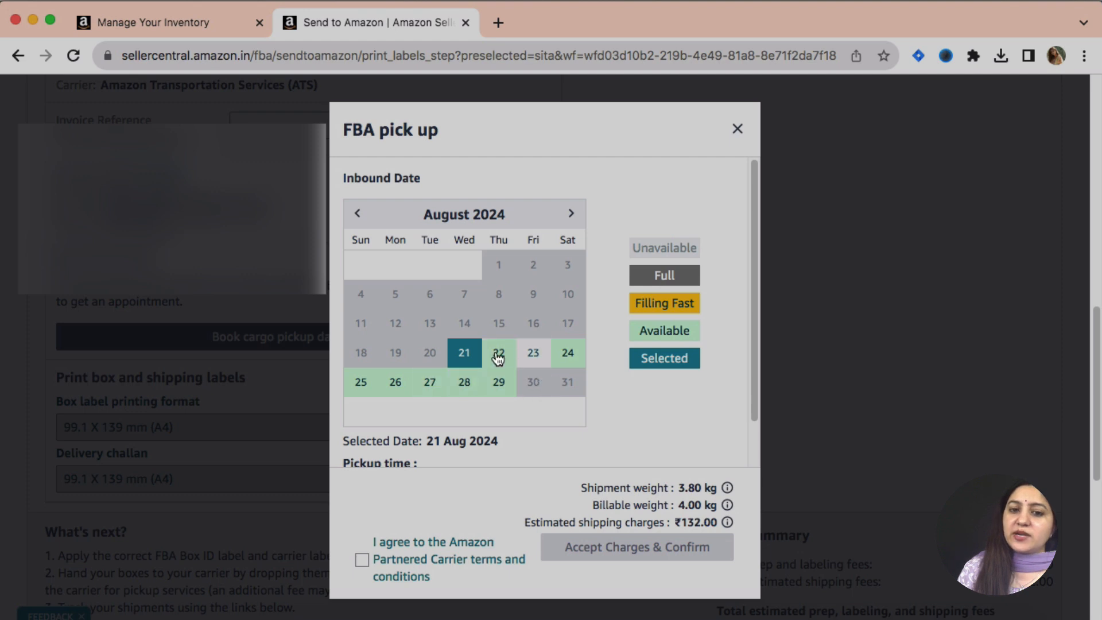
{"action": "left_click", "coordinate": [575, 363]}
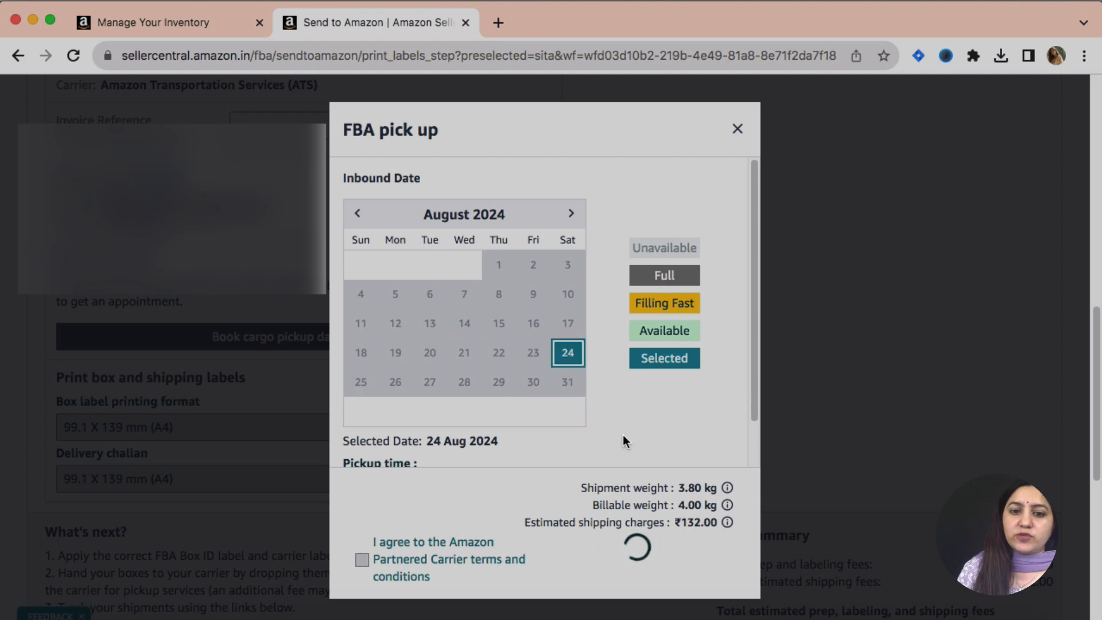
{"action": "scroll", "coordinate": [622, 435], "scroll_direction": "down", "scroll_amount": 2}
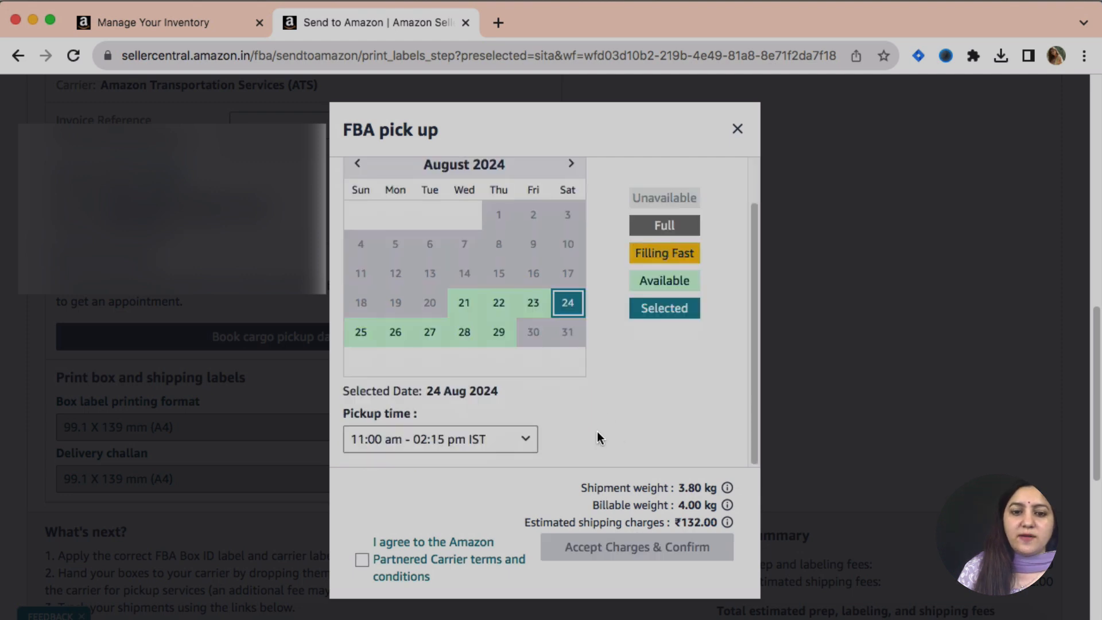
{"action": "left_click", "coordinate": [459, 439]}
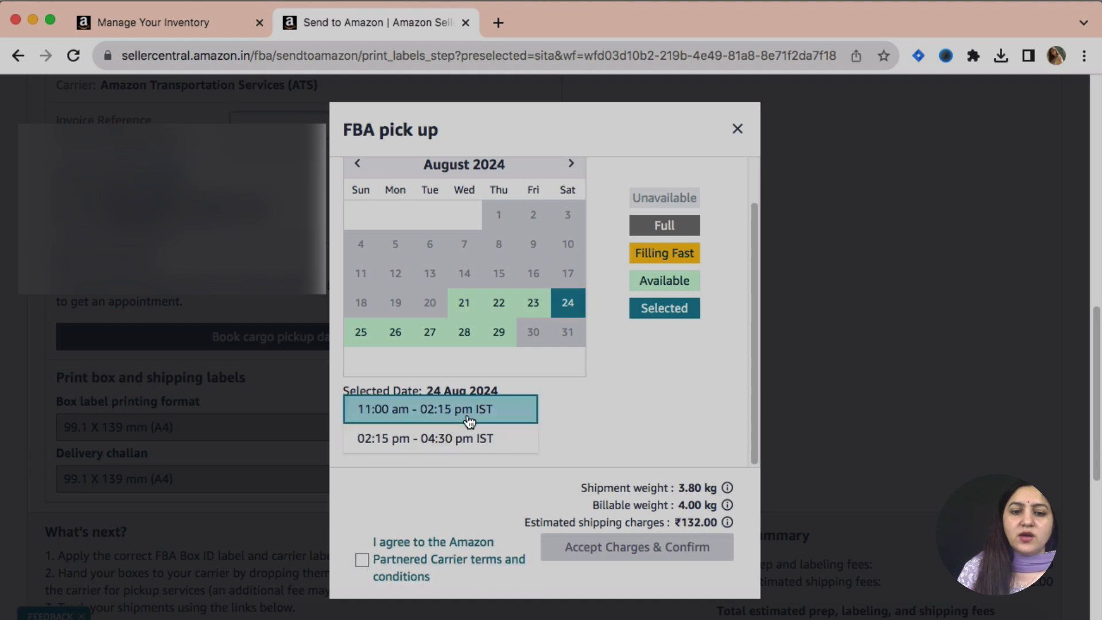
{"action": "left_click", "coordinate": [406, 441]}
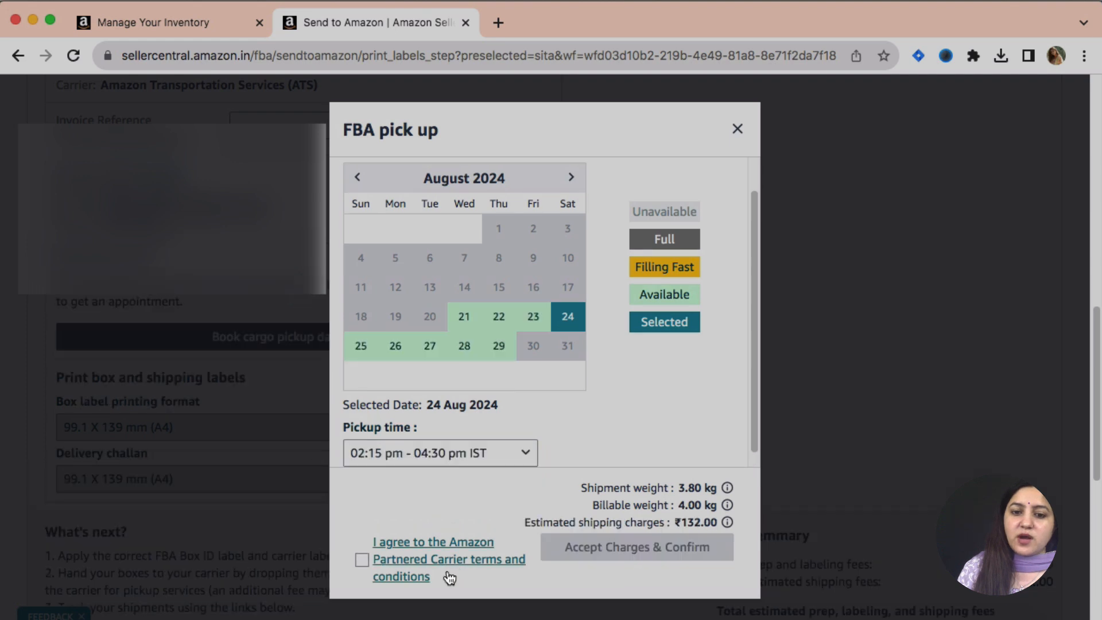
{"action": "left_click", "coordinate": [363, 562]}
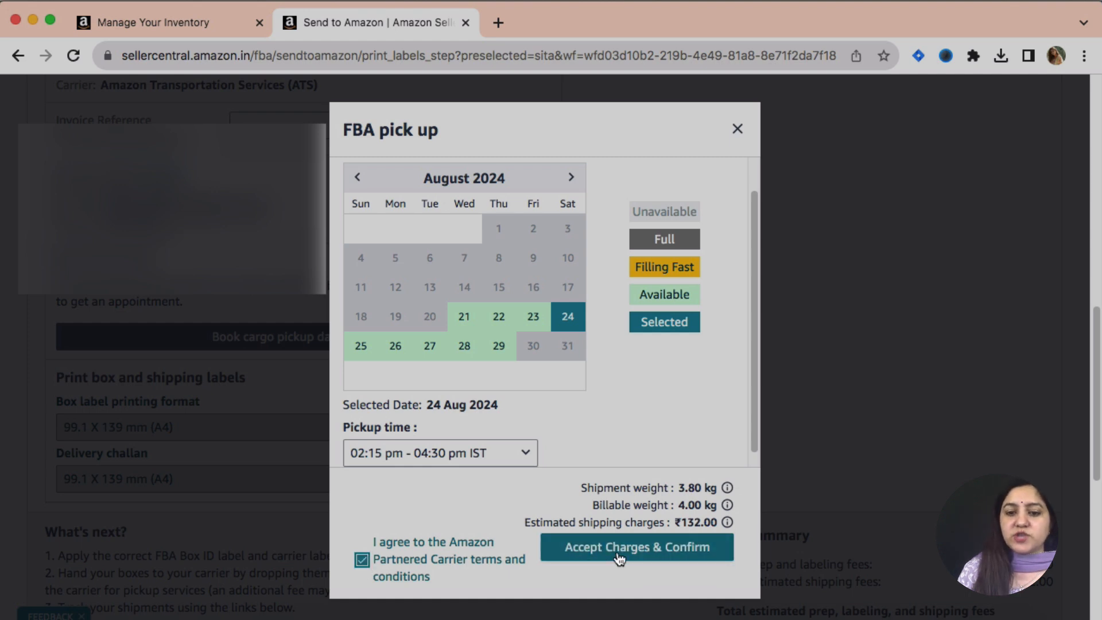
{"action": "left_click", "coordinate": [619, 556]}
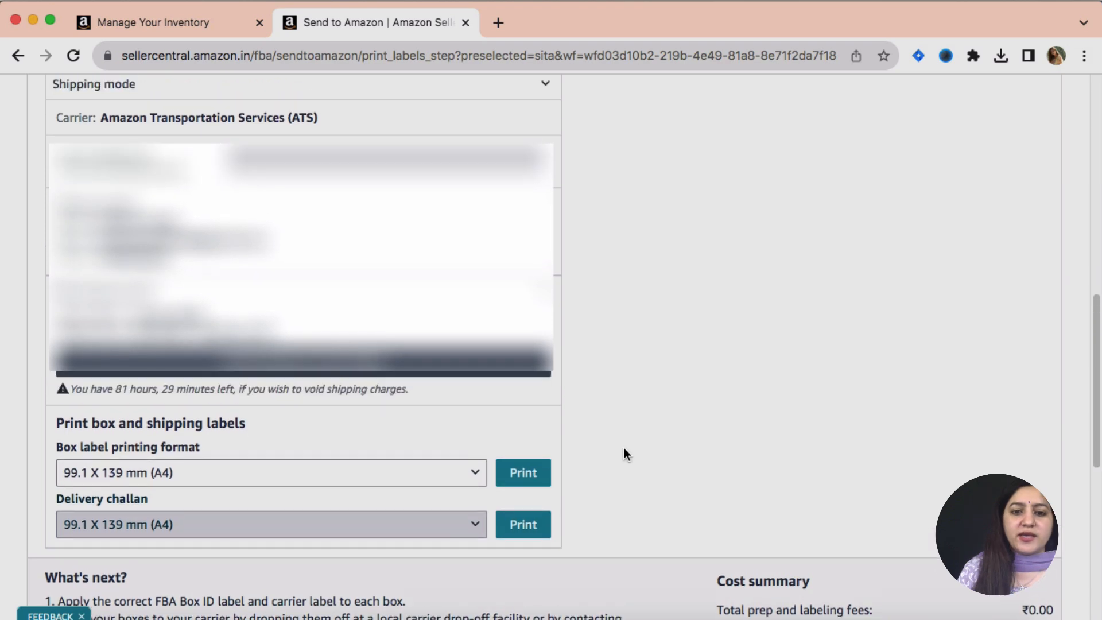
Step: Print Shipment #1's box labels and delivery challan in 99.1 X 139 mm (A4) format, and open the shipping queue
{"action": "scroll", "coordinate": [624, 448], "scroll_direction": "down", "scroll_amount": 5}
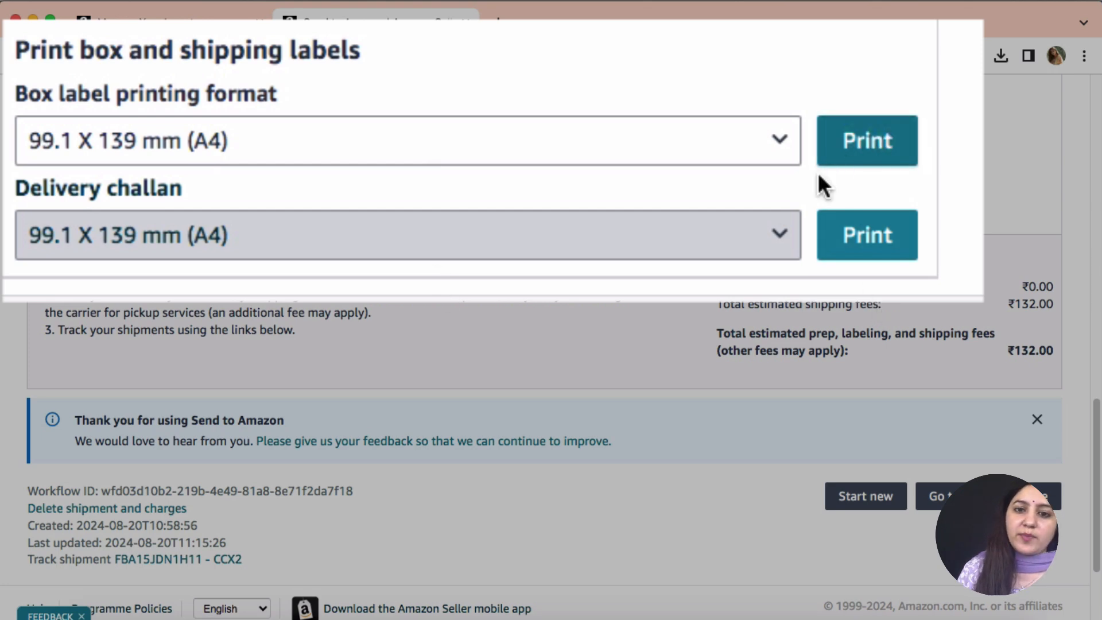
{"action": "left_click", "coordinate": [873, 171]}
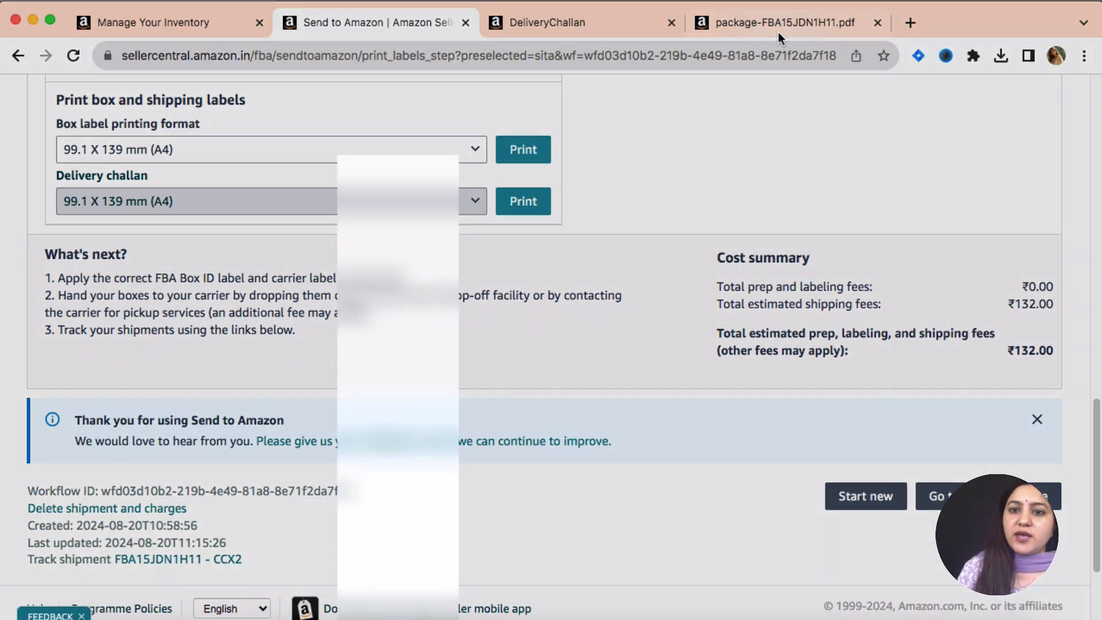
{"action": "left_click", "coordinate": [775, 26]}
{"action": "left_click", "coordinate": [602, 34]}
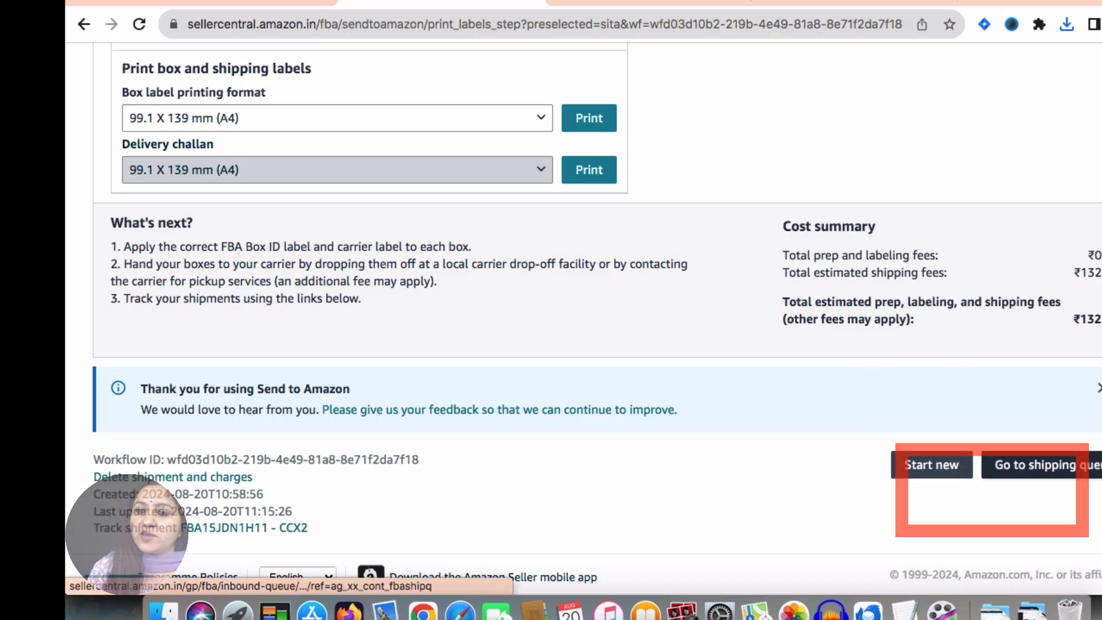
{"action": "left_click", "coordinate": [1061, 475]}
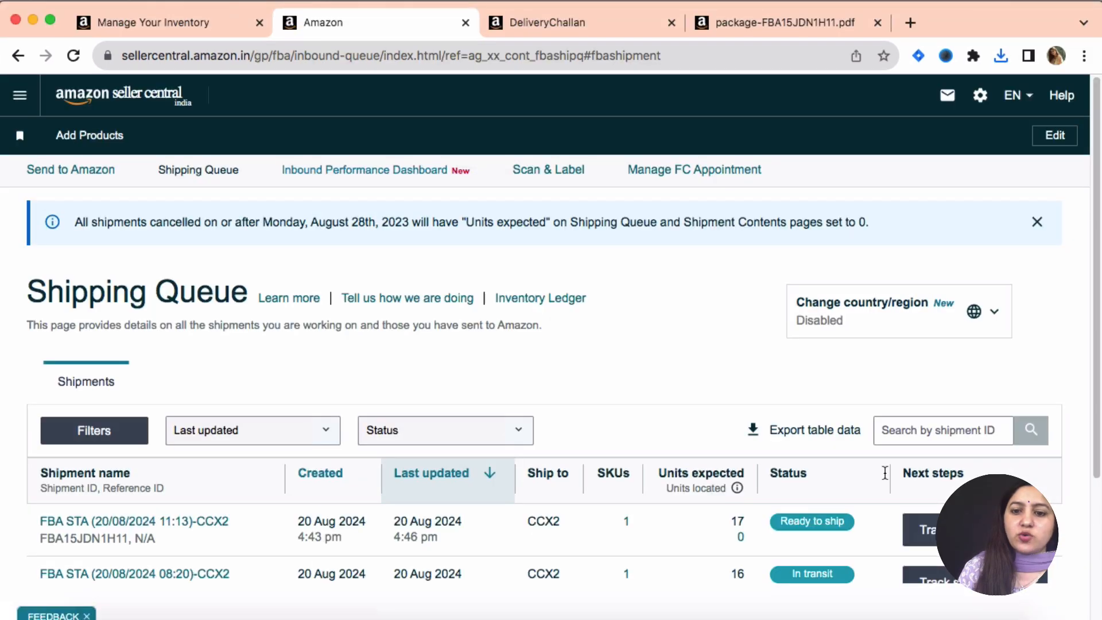